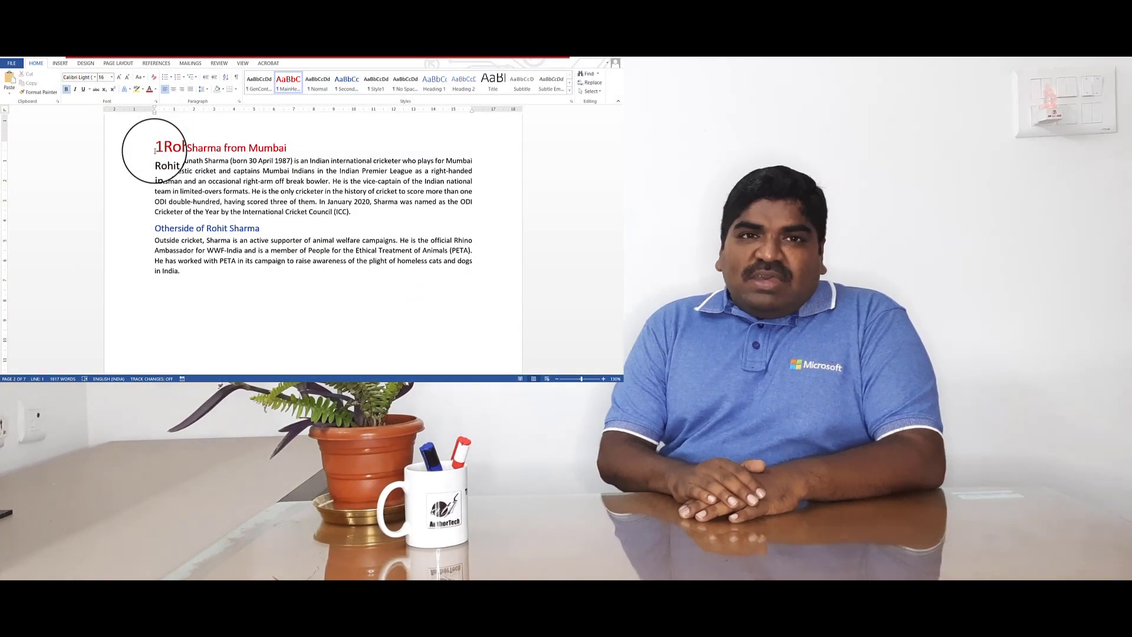
# Try numbering the "Otherside of Rohit Sharma" subheading by hand with 1.1, and undo the manual heading numbers.
pyautogui.click(155, 229)
pyautogui.write('1.1')
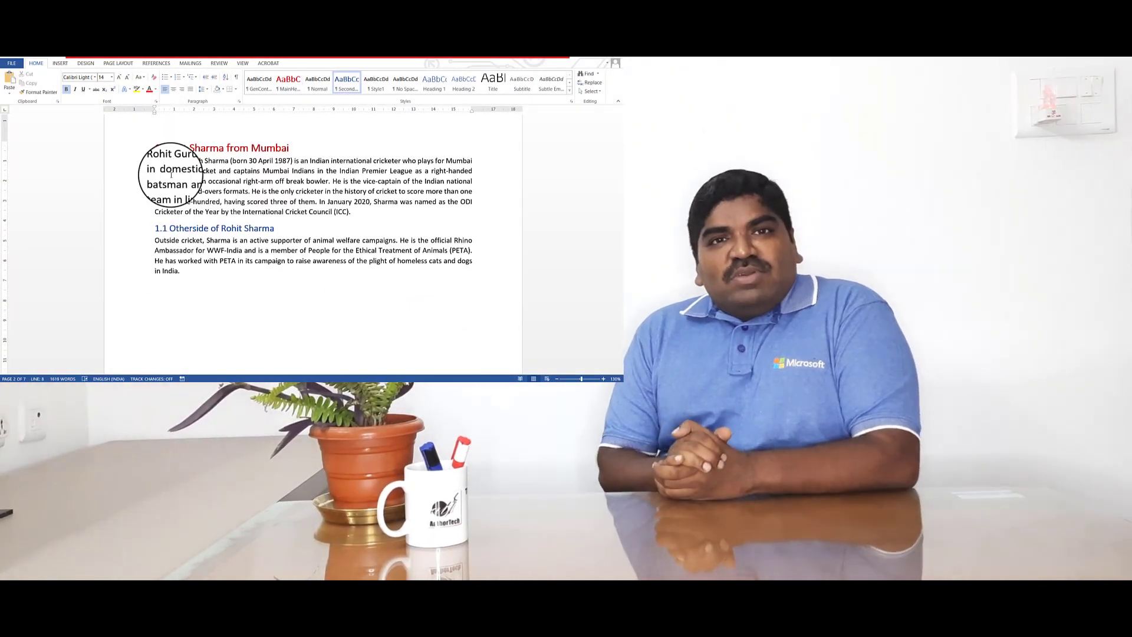
pyautogui.hotkey('ctrl', 'z')
pyautogui.hotkey('ctrl', 'z')
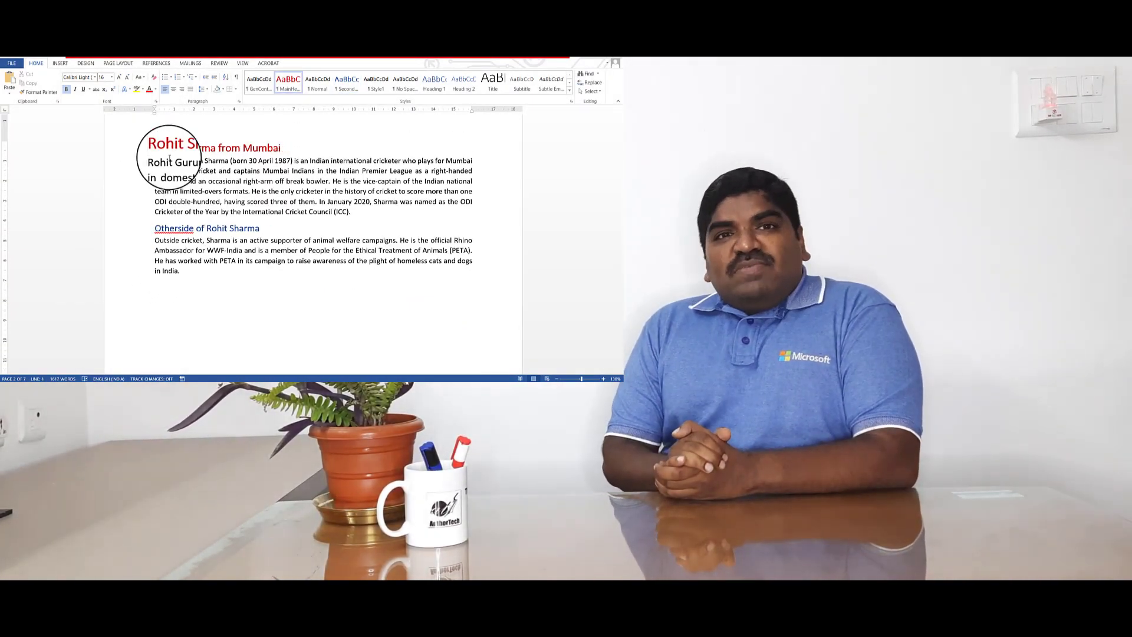
# Apply the 1., 1.1., 1.1.1. multilevel list to the first main heading and open the full options for defining a new multilevel list.
pyautogui.click(191, 76)
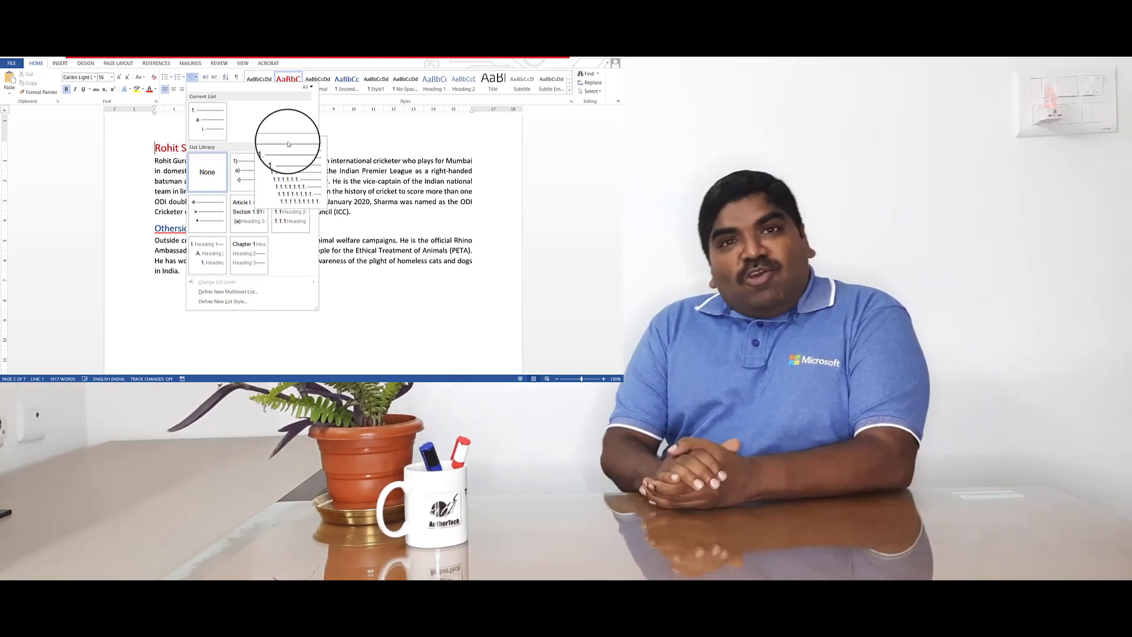
pyautogui.click(291, 179)
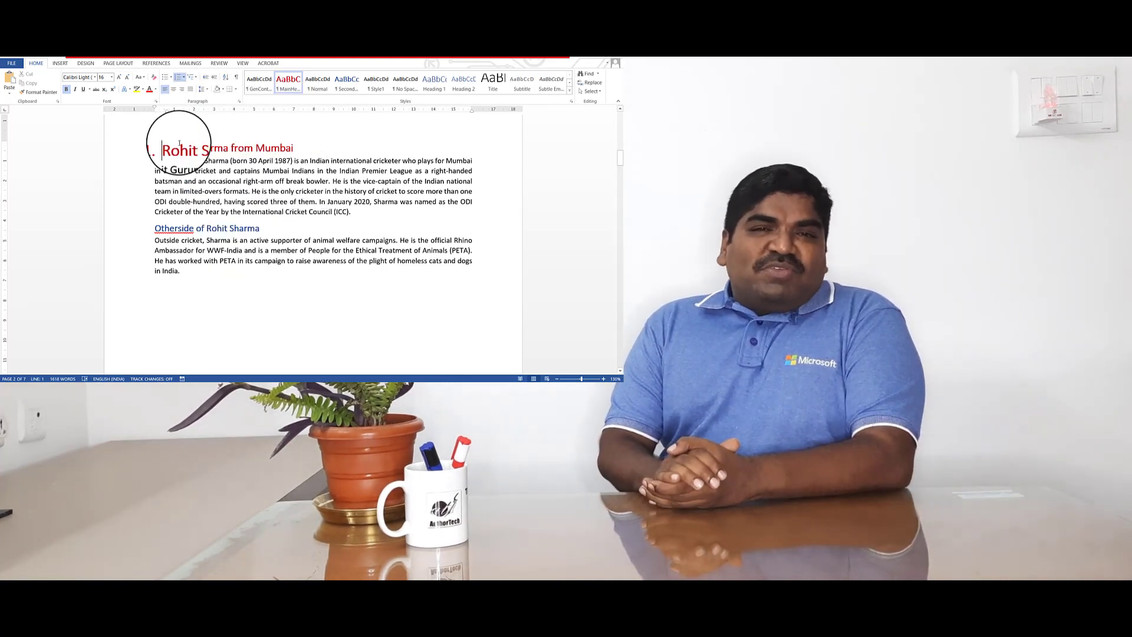
pyautogui.click(191, 77)
pyautogui.click(265, 335)
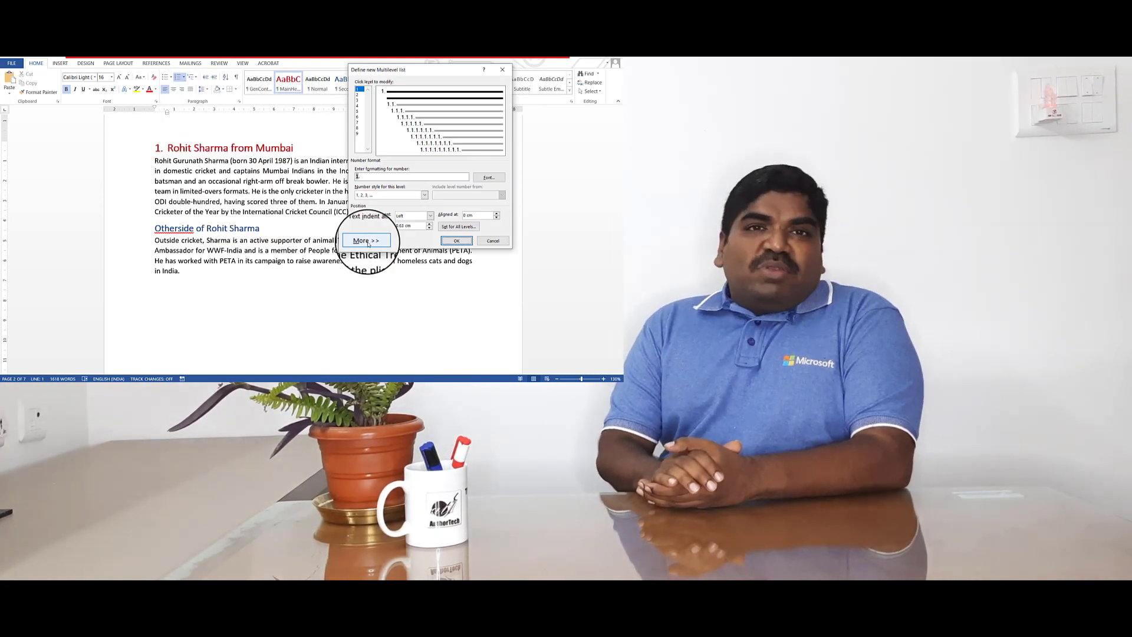
pyautogui.click(366, 240)
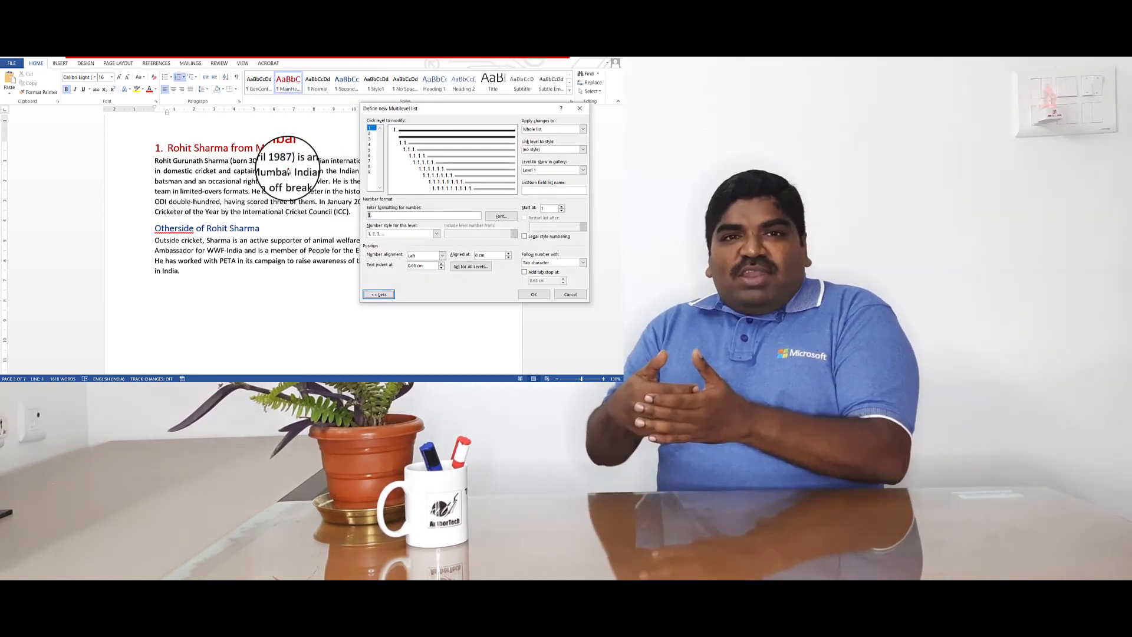
# Link level 1 of the new multilevel list to the MainHeading style and level 2 to the SecondHeading style.
pyautogui.click(583, 149)
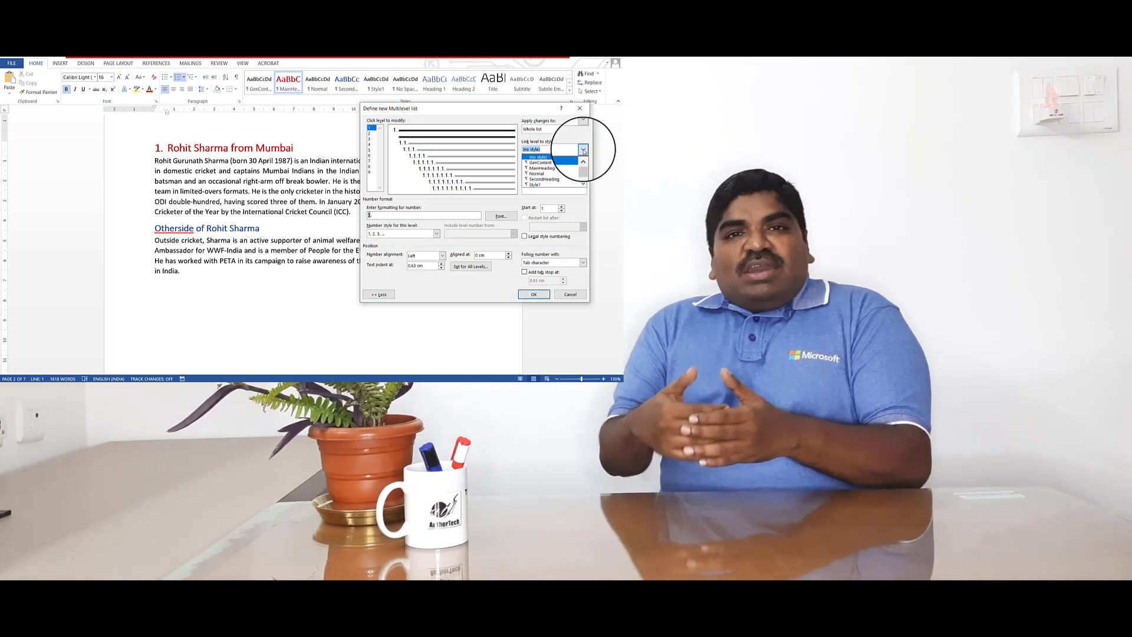
pyautogui.click(563, 171)
pyautogui.click(371, 134)
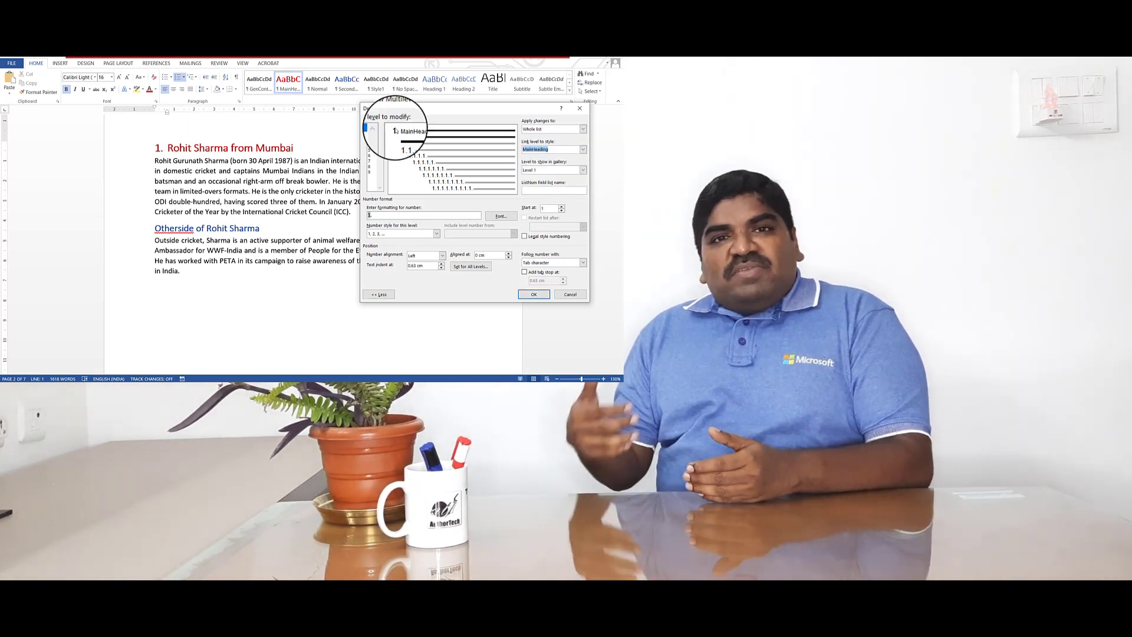
pyautogui.click(582, 149)
pyautogui.click(557, 181)
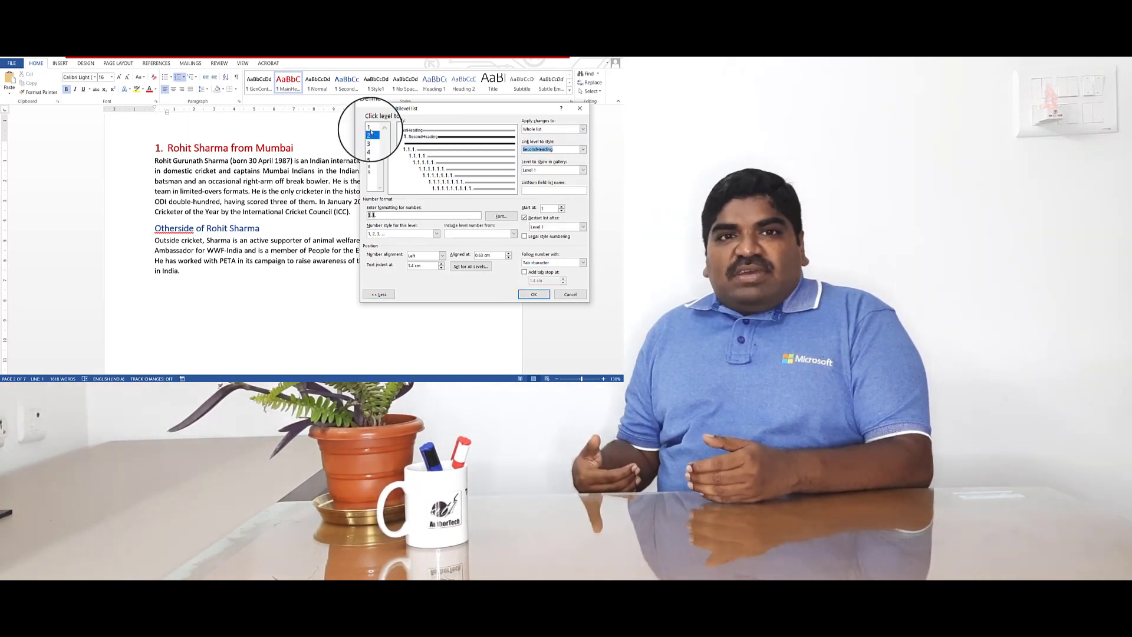
pyautogui.click(539, 293)
pyautogui.scroll(-20, 232, 245)
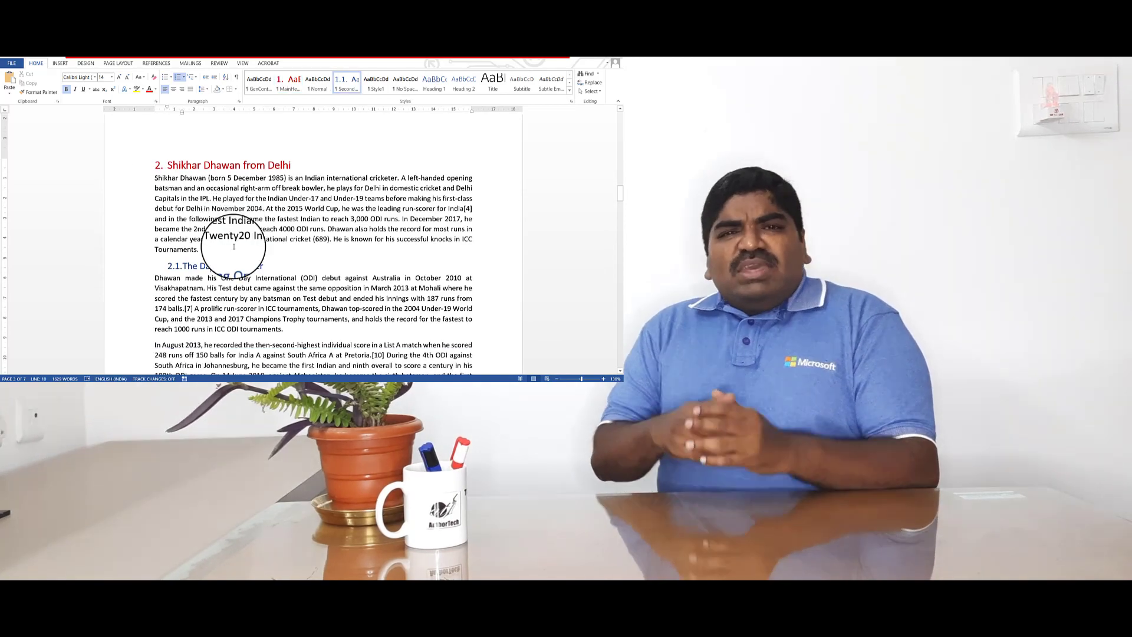
# Modify the SecondHeading style's paragraph indentation, with a left indent of 0.
pyautogui.scroll(20, 234, 243)
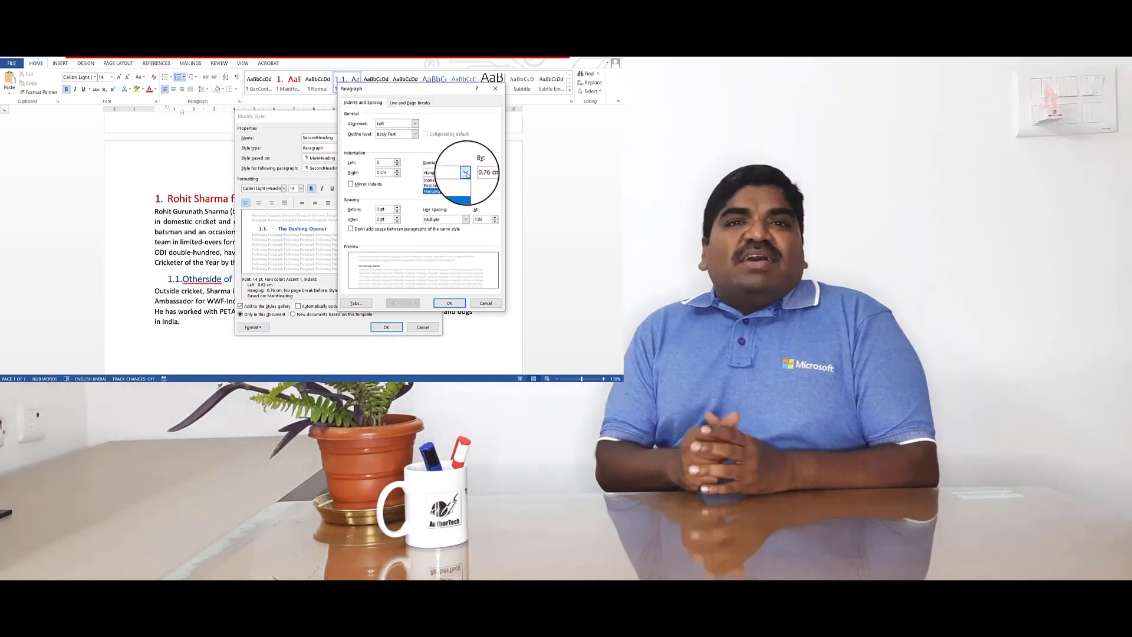
pyautogui.click(385, 326)
pyautogui.click(386, 327)
pyautogui.scroll(-6, 164, 278)
# Update the table of contents on the first page to include the heading numbers.
pyautogui.scroll(20, 157, 265)
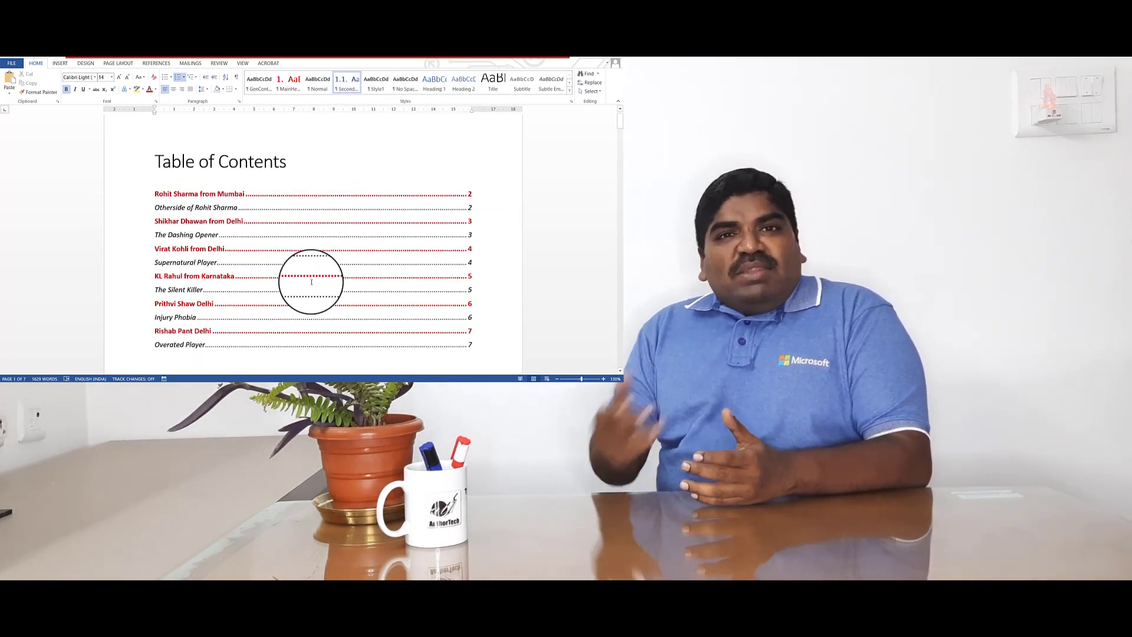
pyautogui.scroll(-1, 312, 281)
pyautogui.rightClick(266, 222)
pyautogui.click(291, 263)
pyautogui.click(271, 220)
pyautogui.click(307, 231)
pyautogui.click(256, 333)
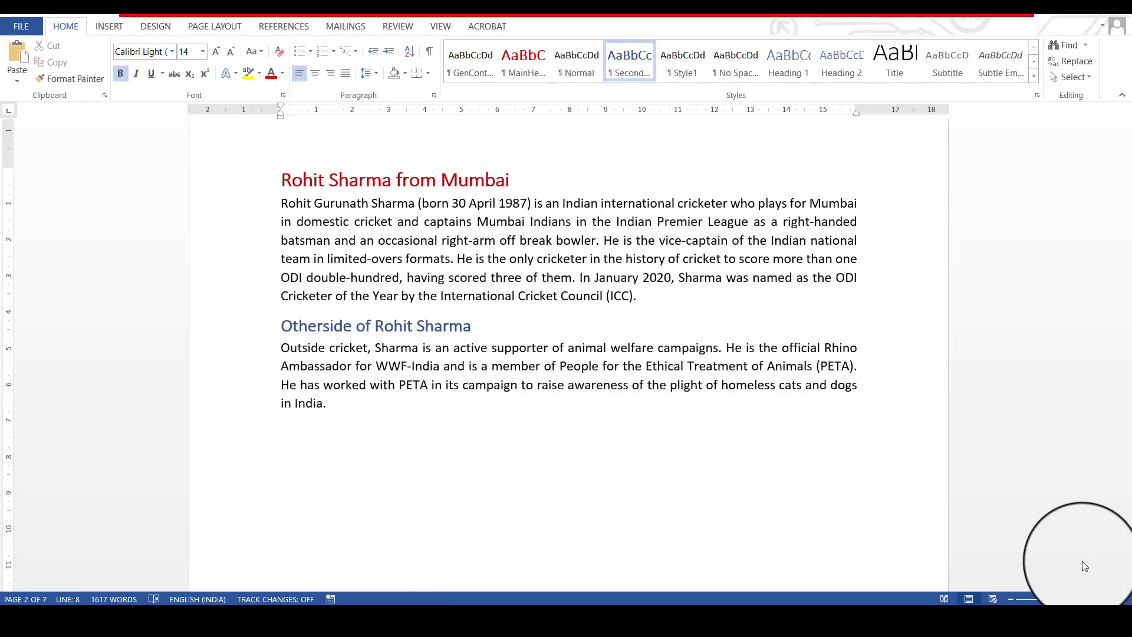
# Try numbering the main heading 1 and its subheading 1.1 by hand on page 2, and undo both numbers.
pyautogui.click(281, 186)
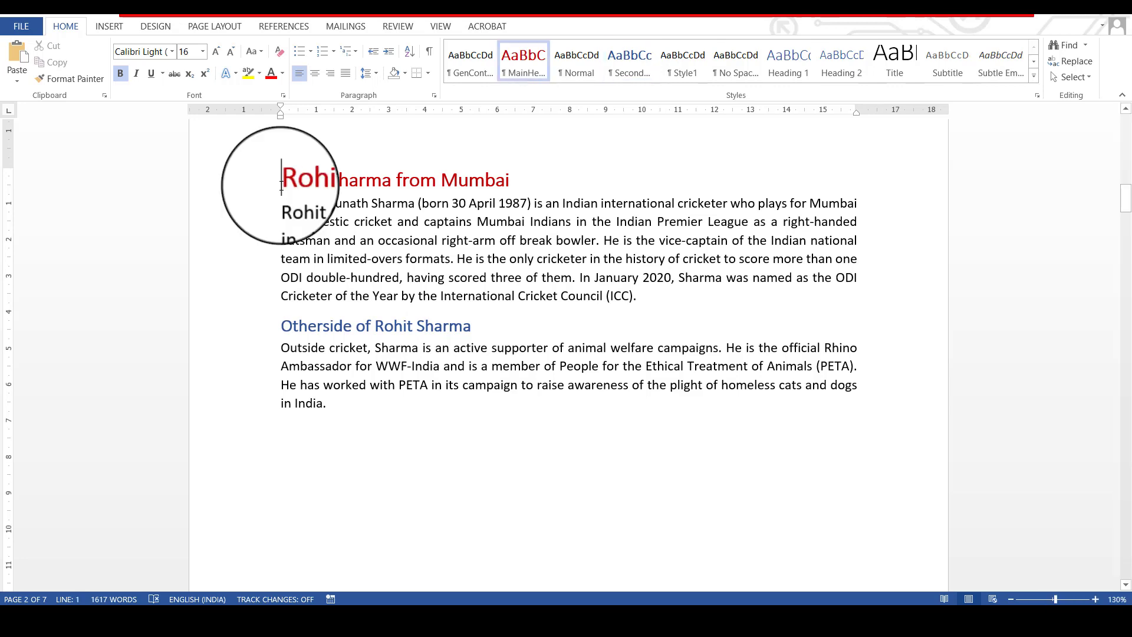
pyautogui.write('1')
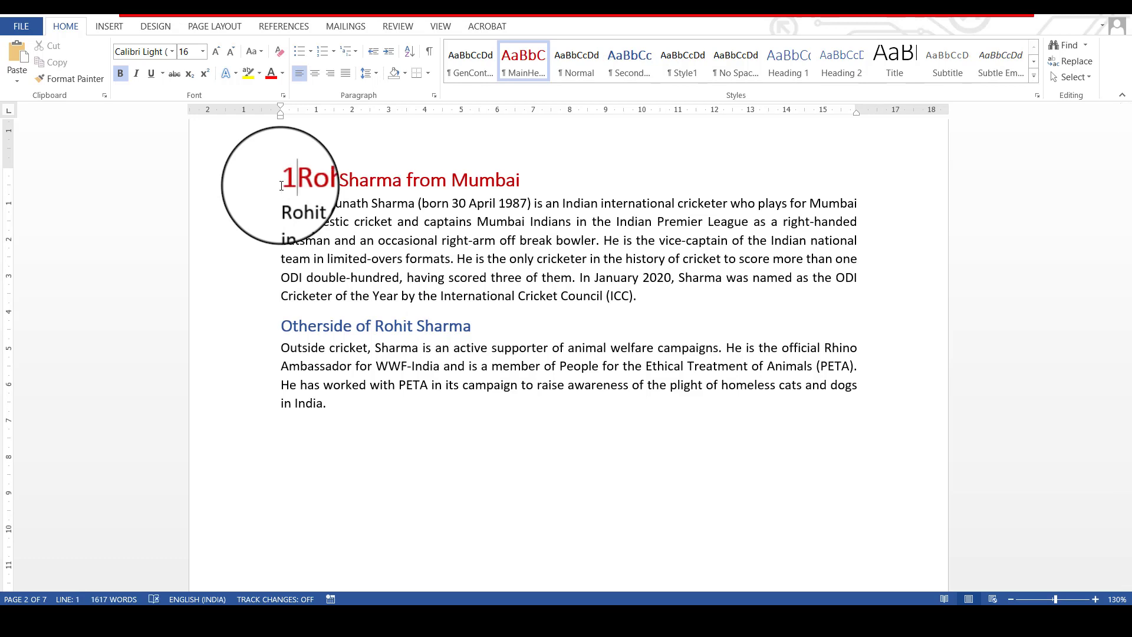
pyautogui.click(281, 322)
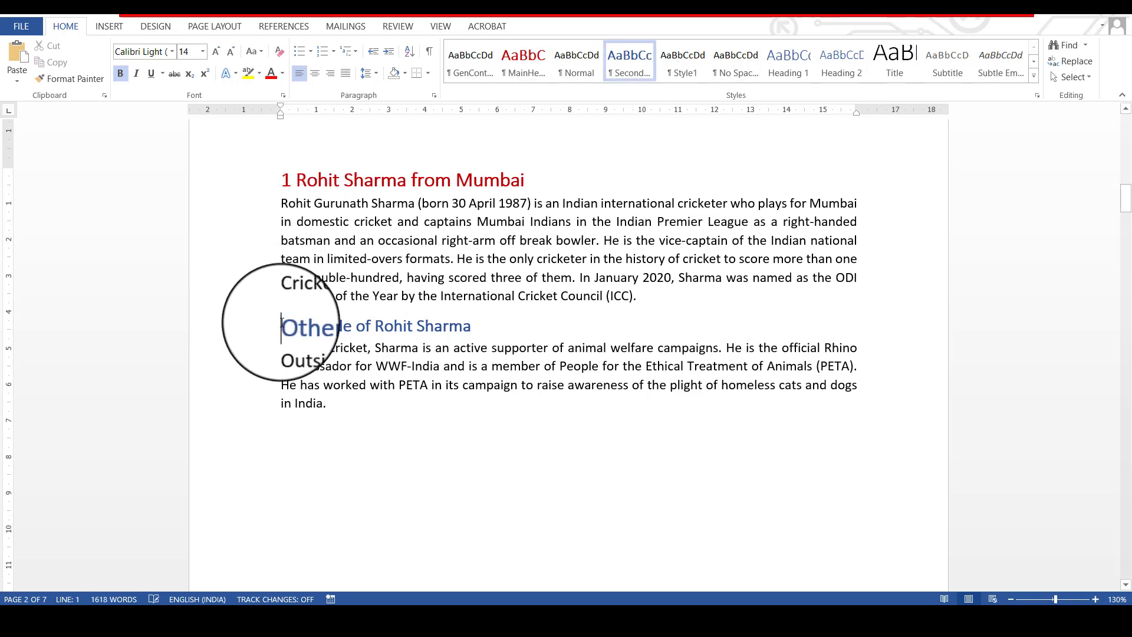
pyautogui.write('1.1')
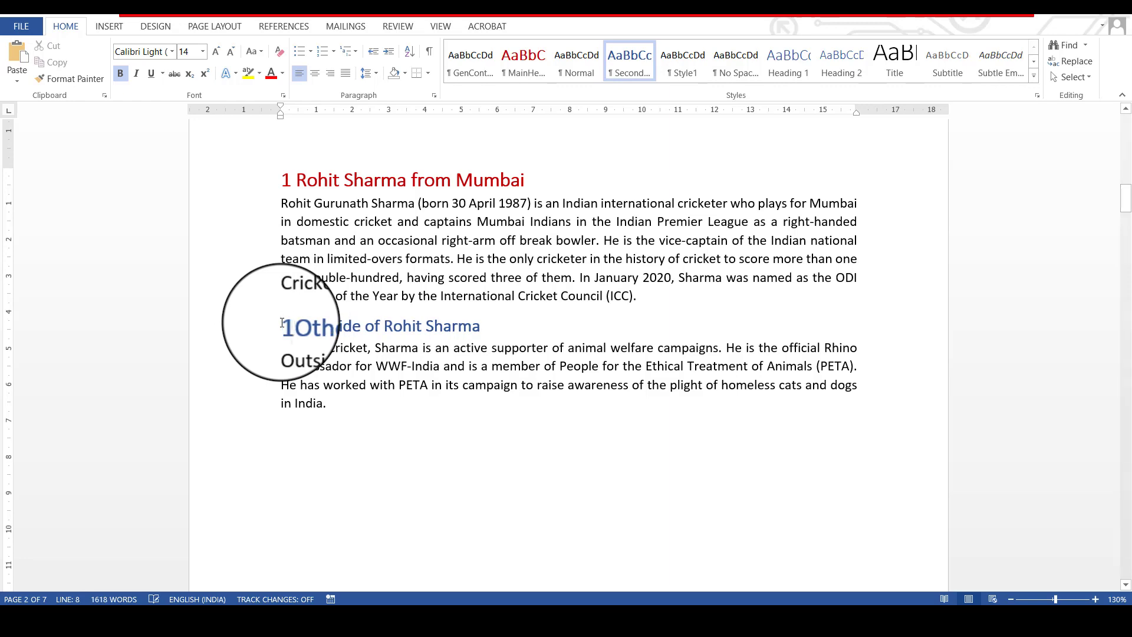
pyautogui.scroll(-12, 292, 398)
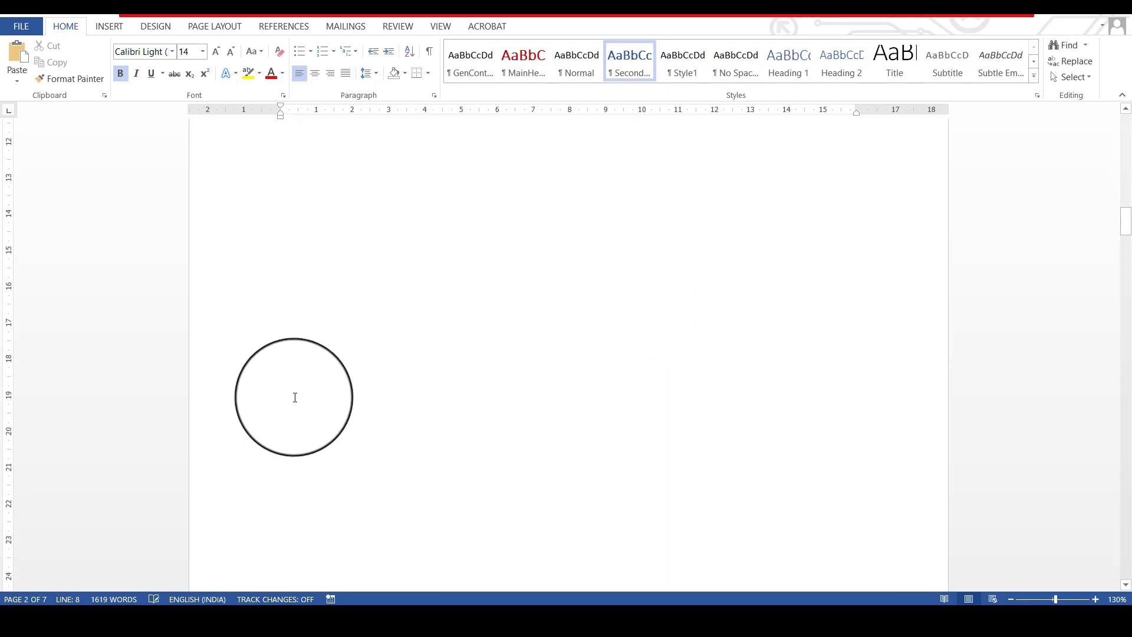
pyautogui.scroll(12, 308, 381)
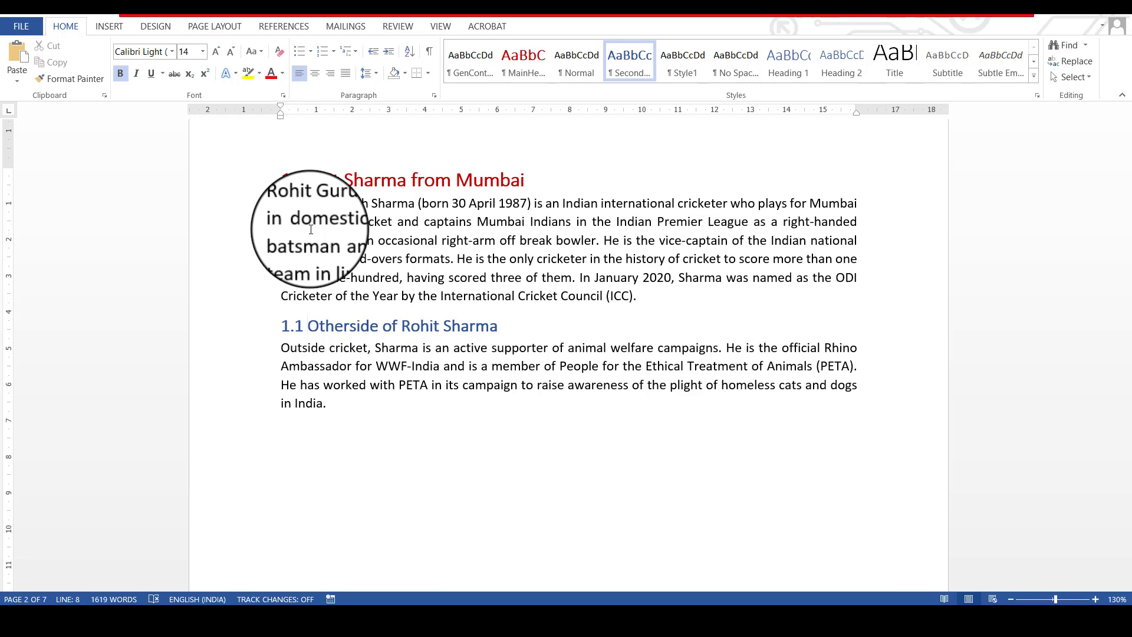
pyautogui.hotkey('ctrl', 'z')
pyautogui.hotkey('ctrl', 'z')
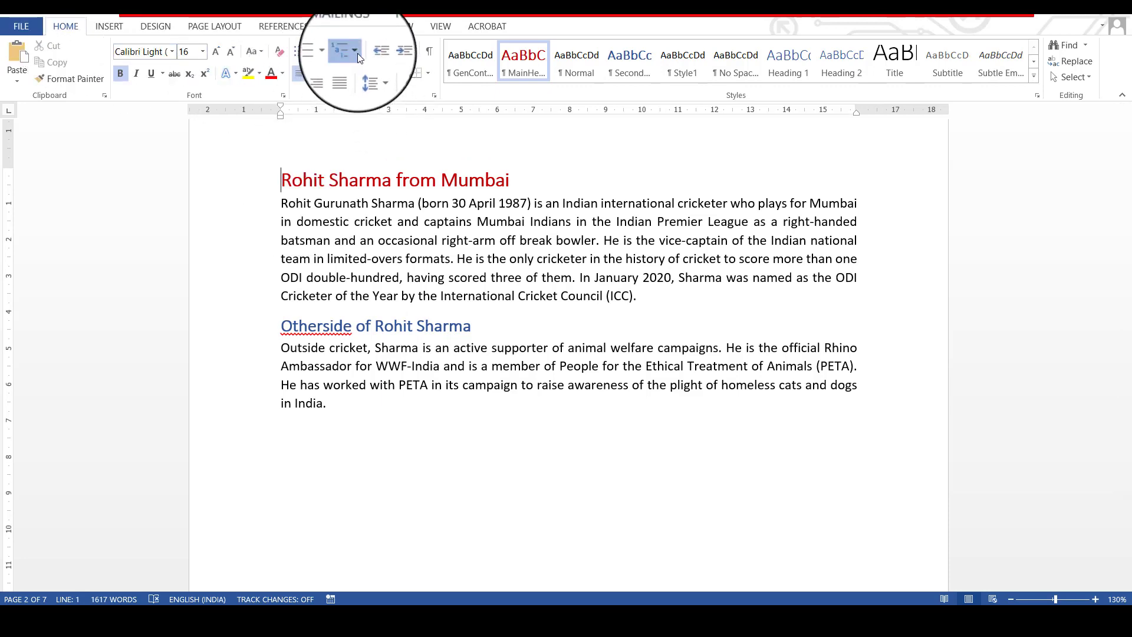
# Apply the 1., 1.1., 1.1.1. multilevel list from the list library to the "Rohit Sharma from Mumbai" heading.
pyautogui.click(358, 53)
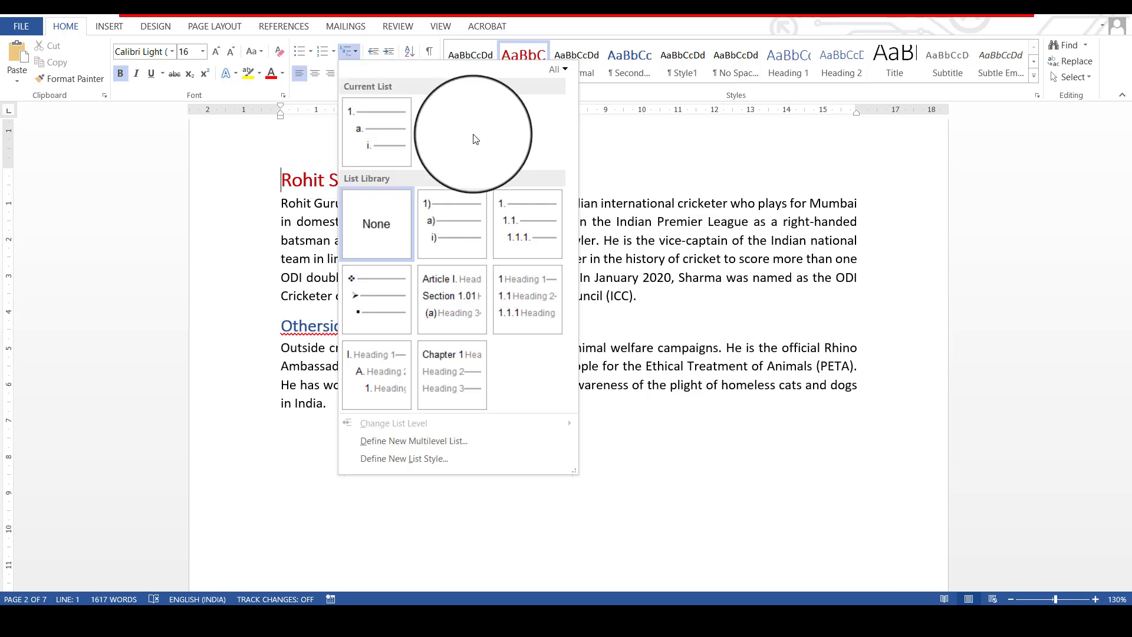
pyautogui.moveTo(553, 247)
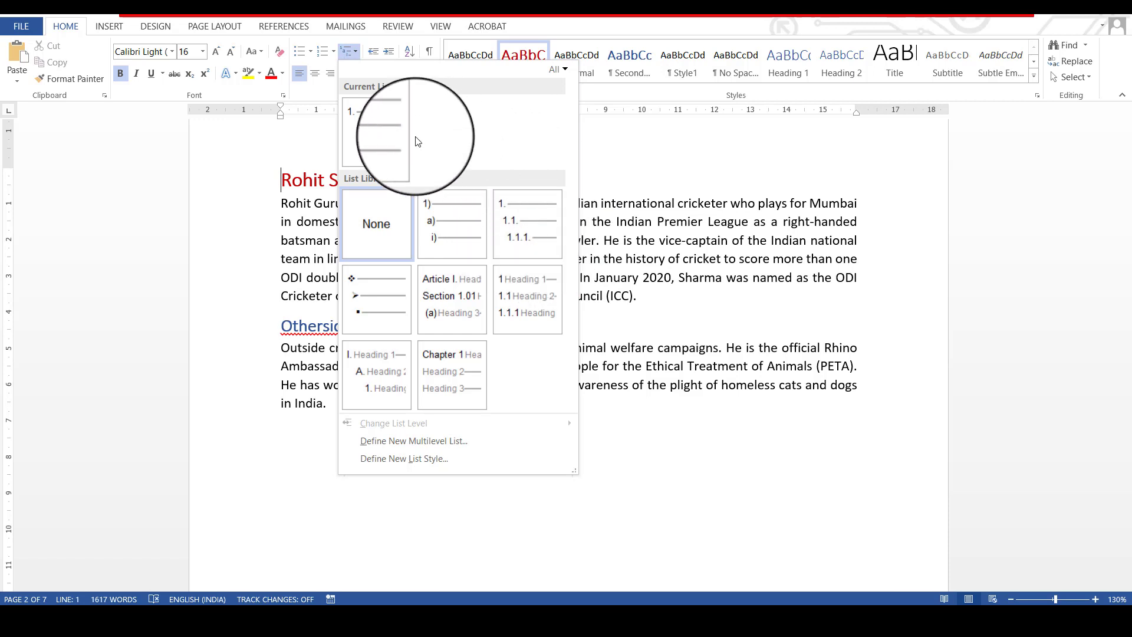
pyautogui.moveTo(389, 135)
pyautogui.moveTo(529, 223)
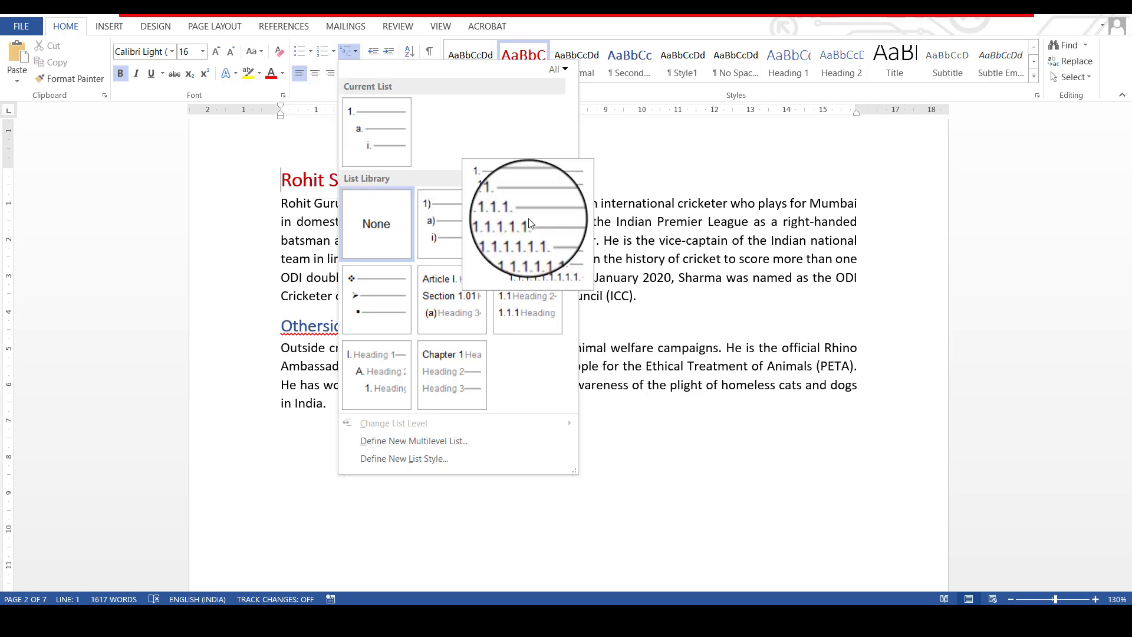
pyautogui.click(529, 223)
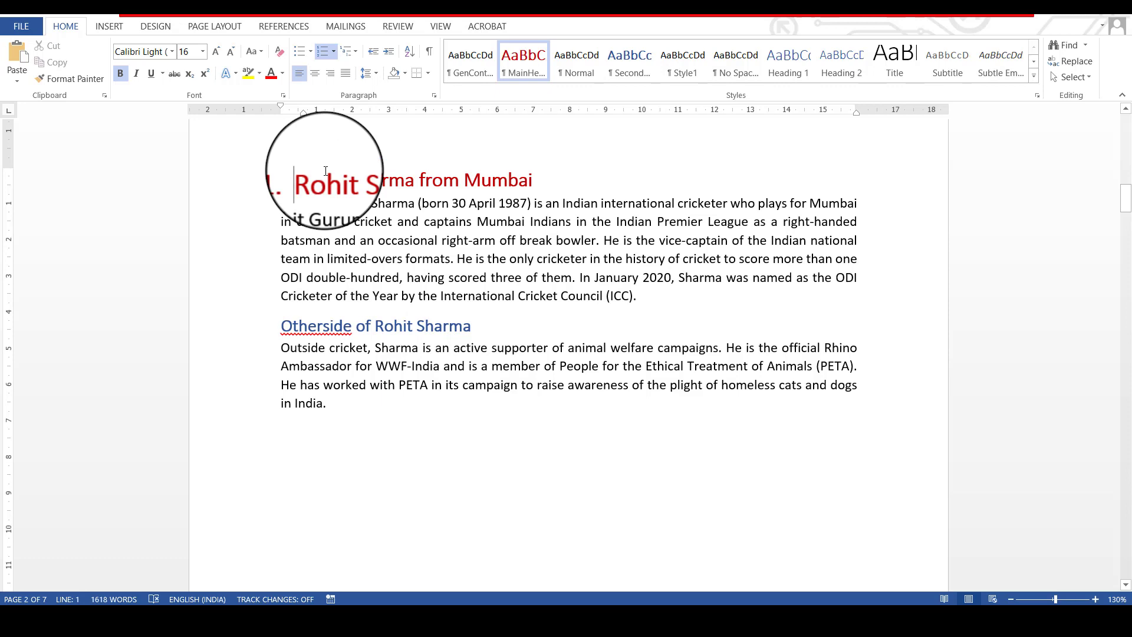
# Define a new multilevel list, show its full options, and link level 1 to the MainHeading style.
pyautogui.click(356, 53)
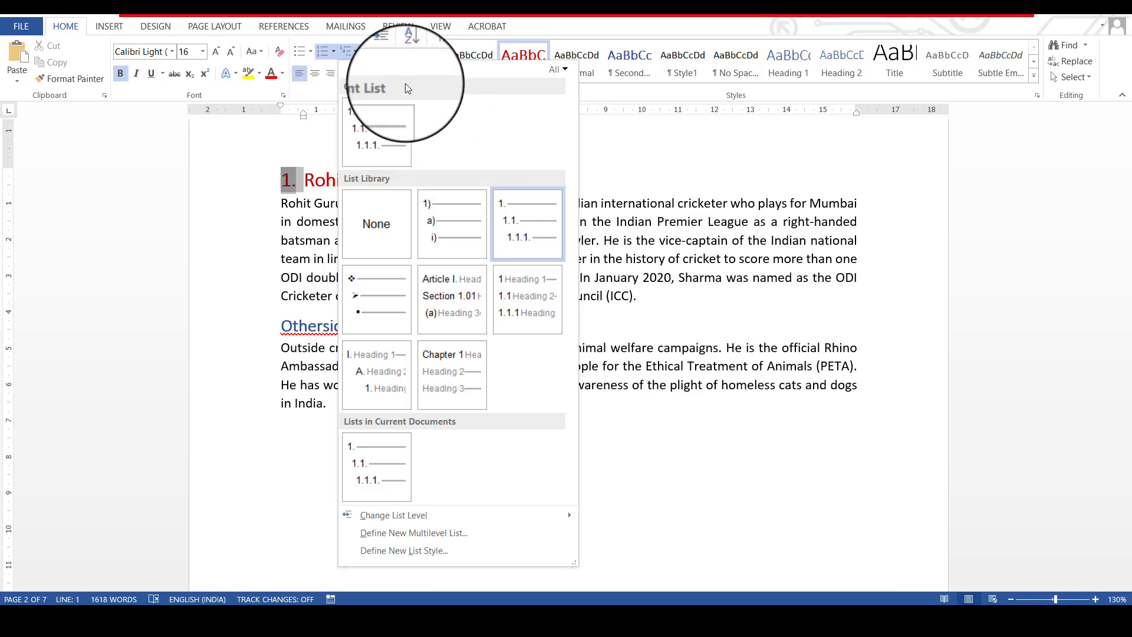
pyautogui.moveTo(455, 383)
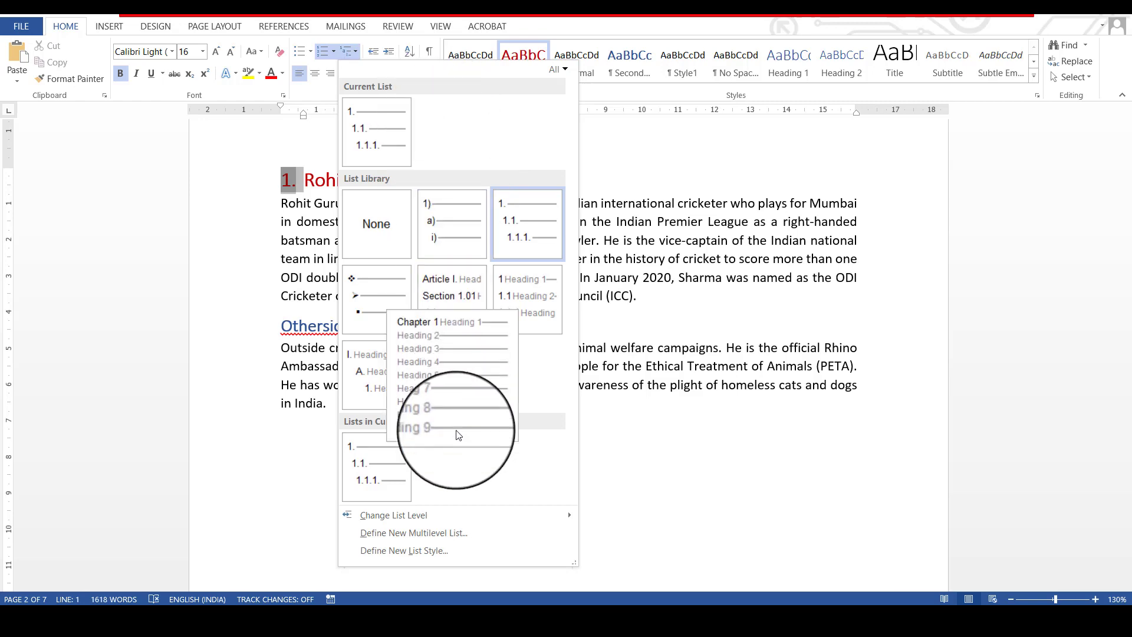
pyautogui.click(486, 535)
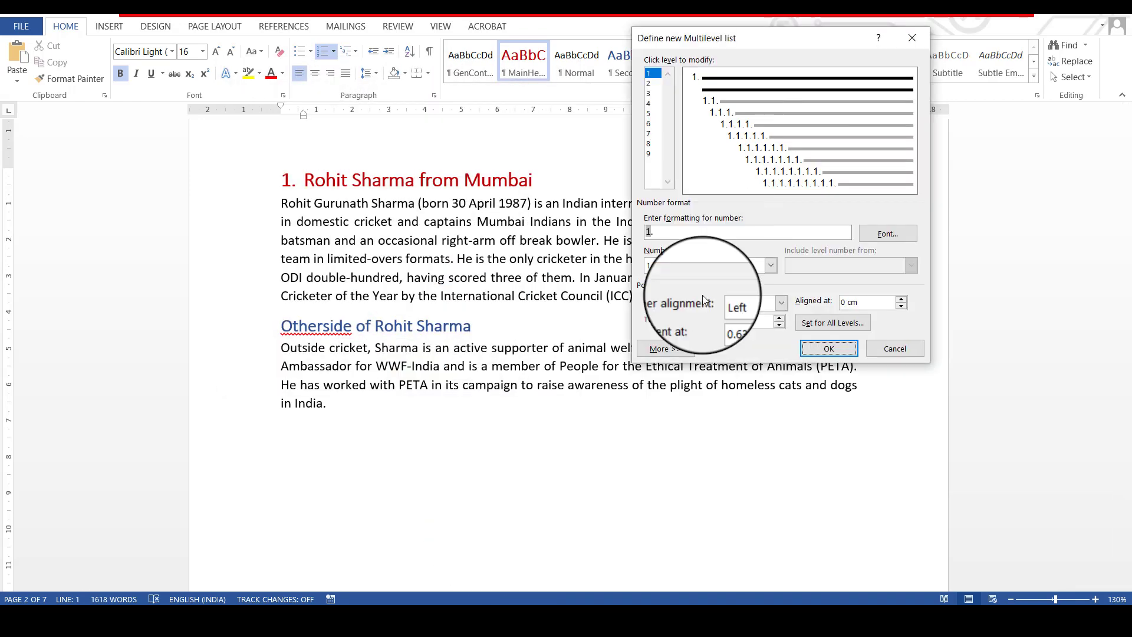
pyautogui.click(667, 350)
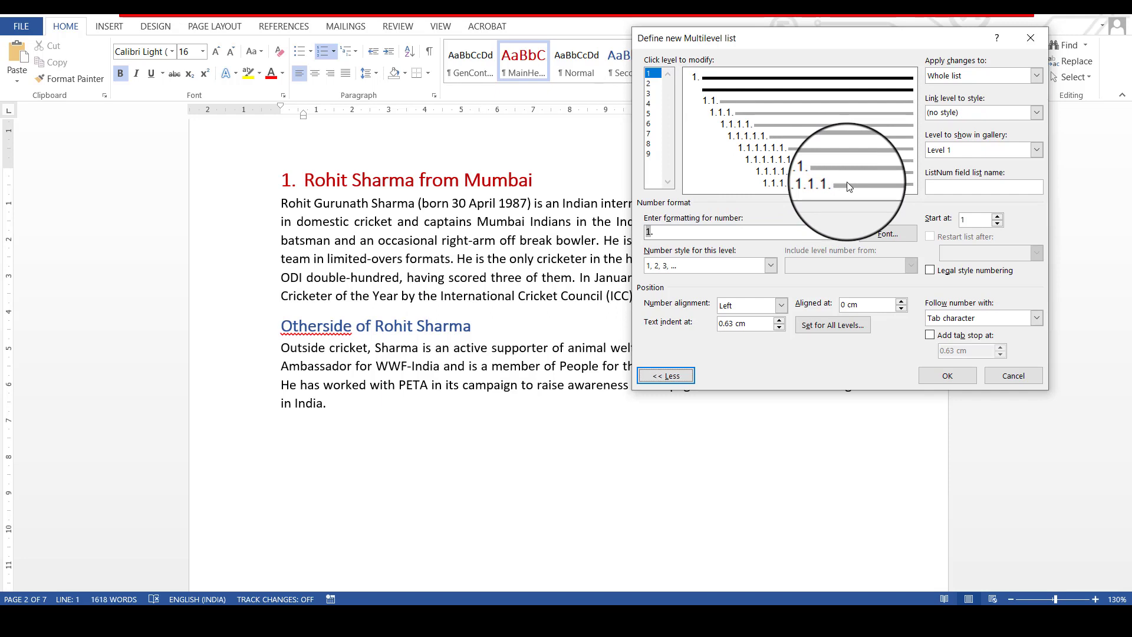
pyautogui.moveTo(743, 40); pyautogui.dragTo(765, 110)
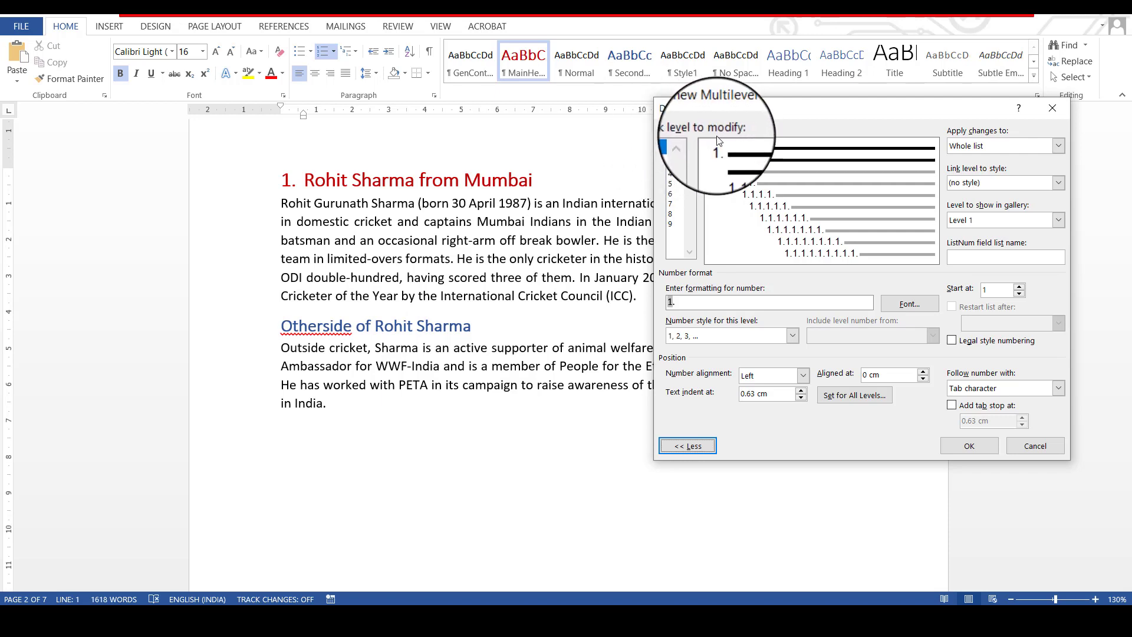
pyautogui.click(1059, 188)
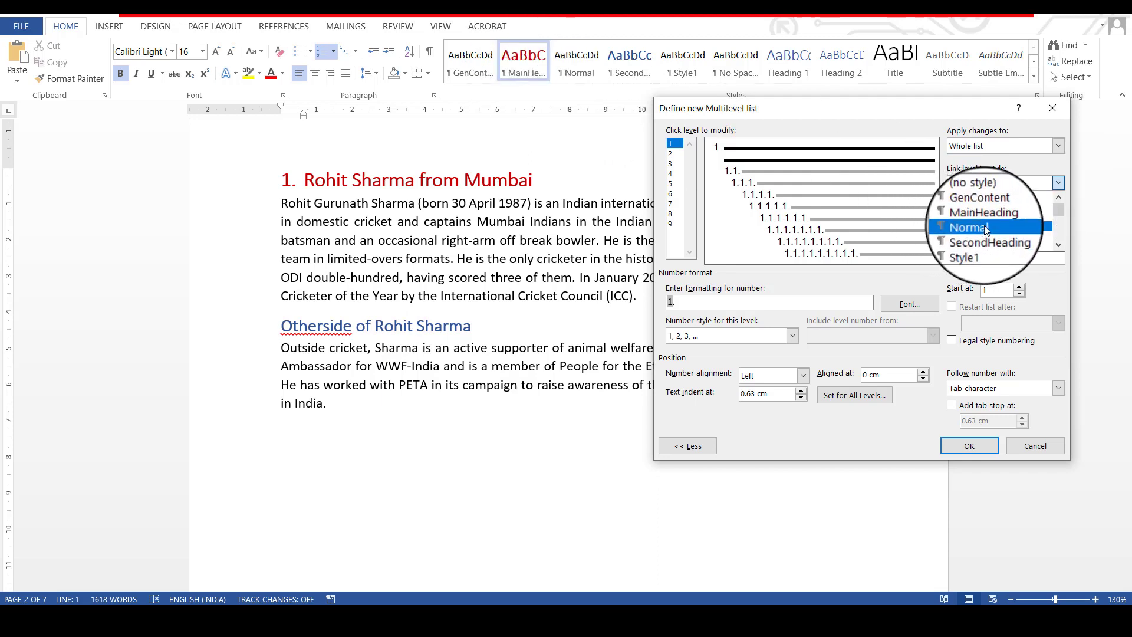
pyautogui.click(1021, 218)
# Look through the styles that level 1 can be linked to, keeping MainHeading as the choice.
pyautogui.click(1060, 184)
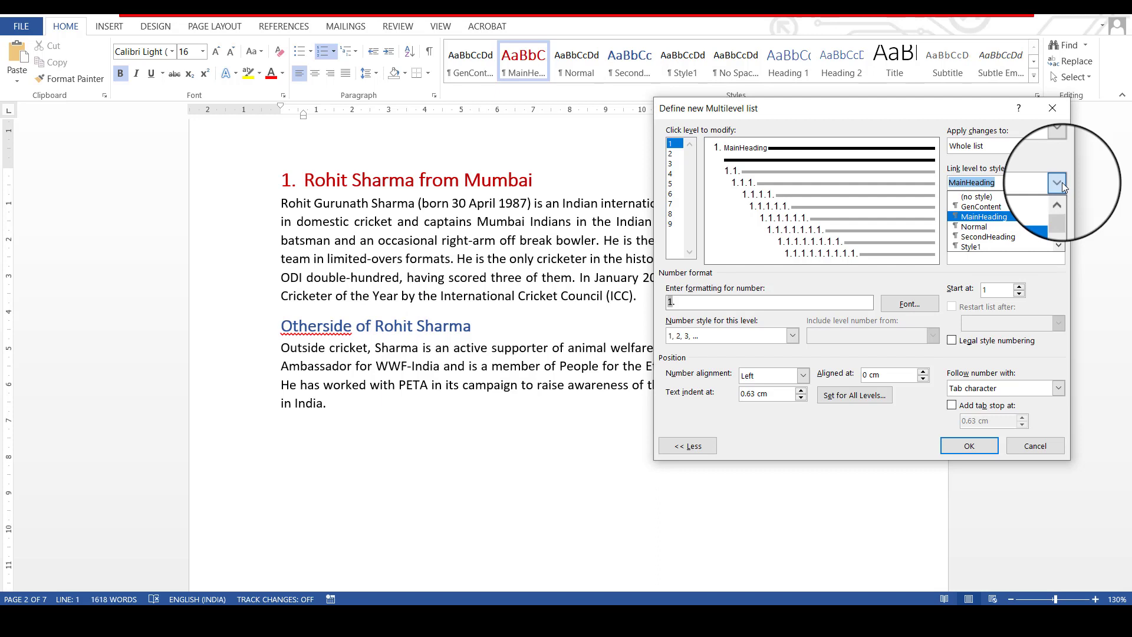
pyautogui.click(1059, 245)
pyautogui.click(1060, 245)
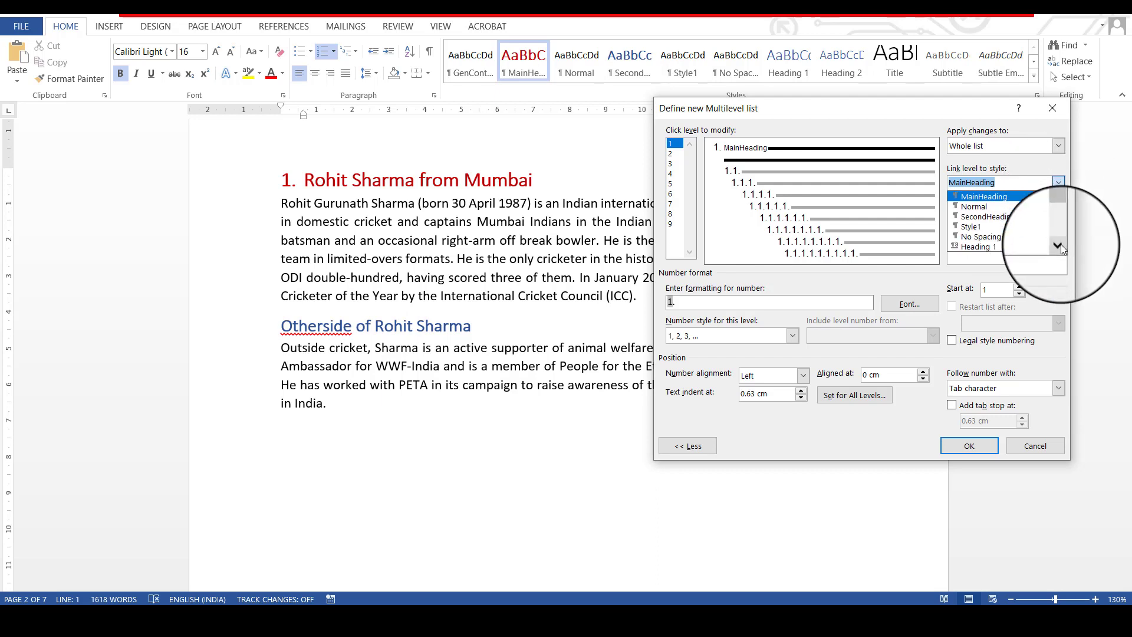
pyautogui.click(1059, 245)
pyautogui.click(1060, 244)
pyautogui.click(1060, 245)
pyautogui.click(1059, 244)
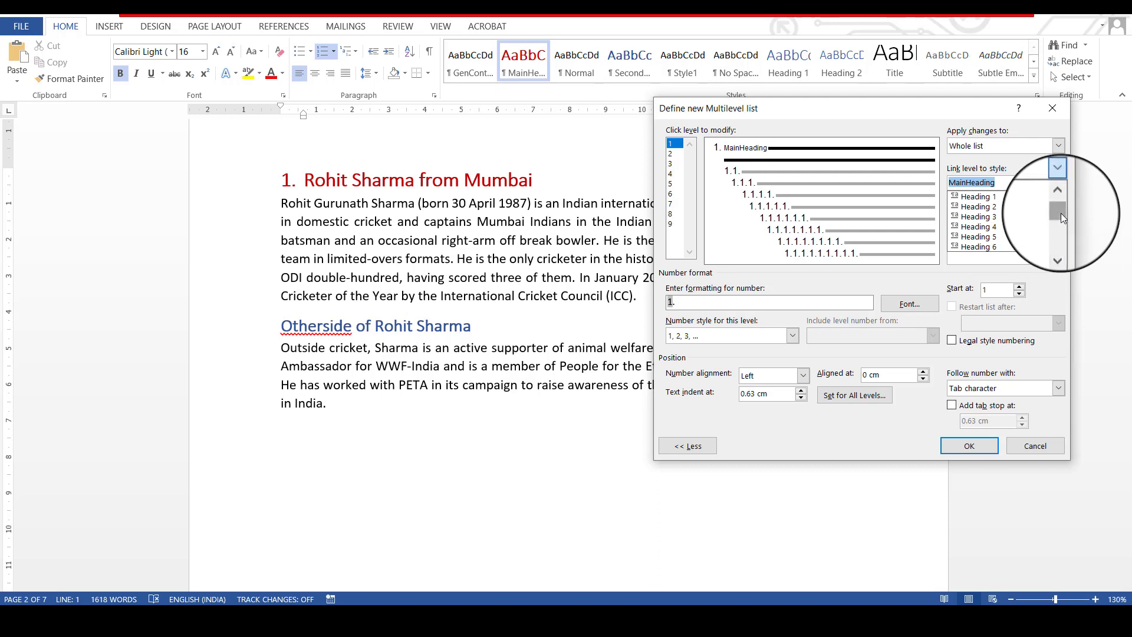
pyautogui.moveTo(1060, 212); pyautogui.dragTo(1060, 205)
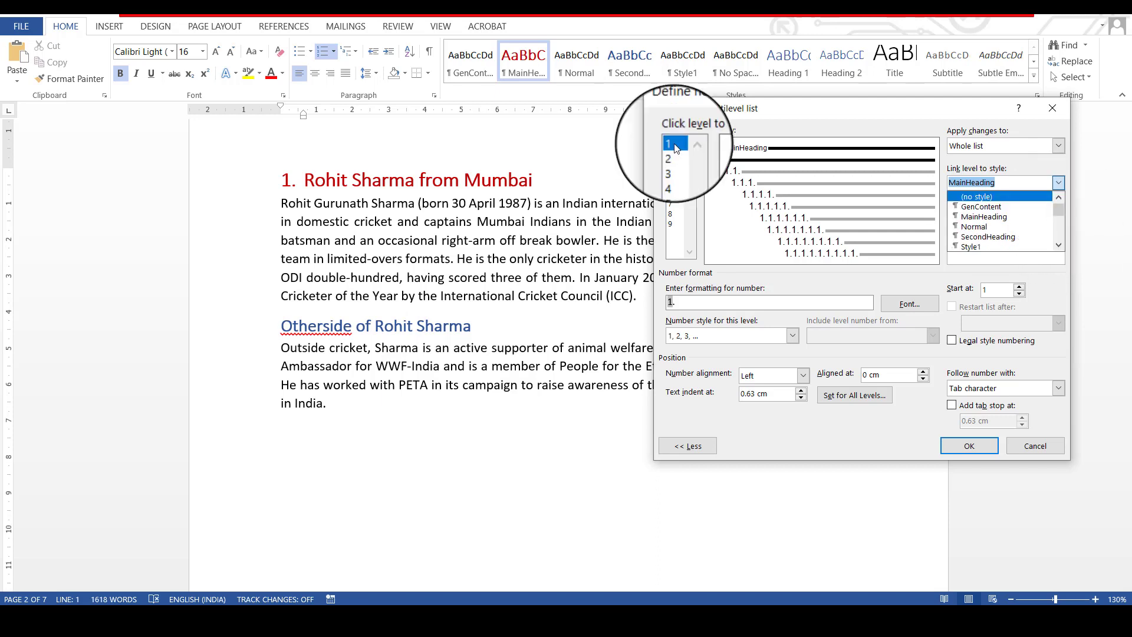
pyautogui.click(1001, 217)
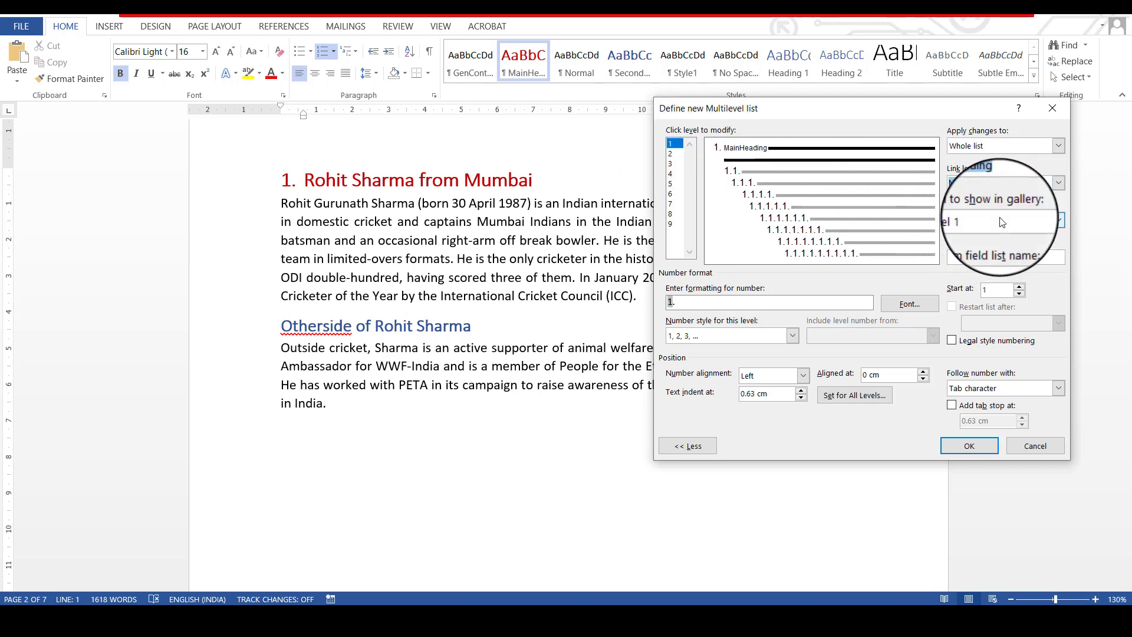
# Link level 2 of the multilevel list to the SecondHeading style, apply the list, and check the heading numbering on pages 2 and 3.
pyautogui.click(670, 154)
pyautogui.click(1060, 184)
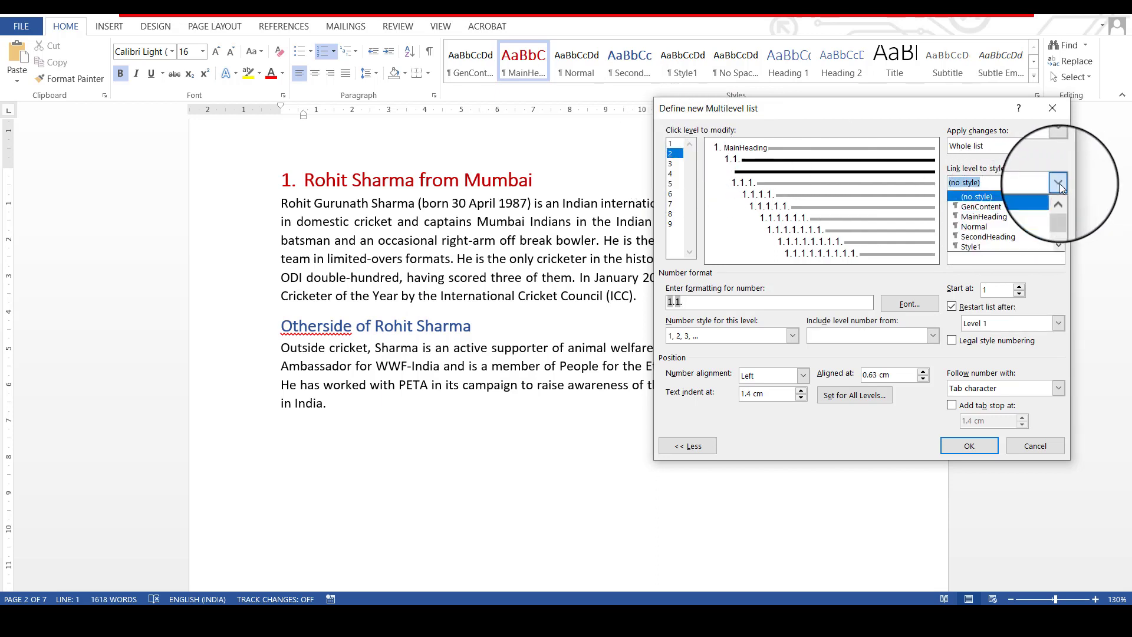
pyautogui.click(1010, 236)
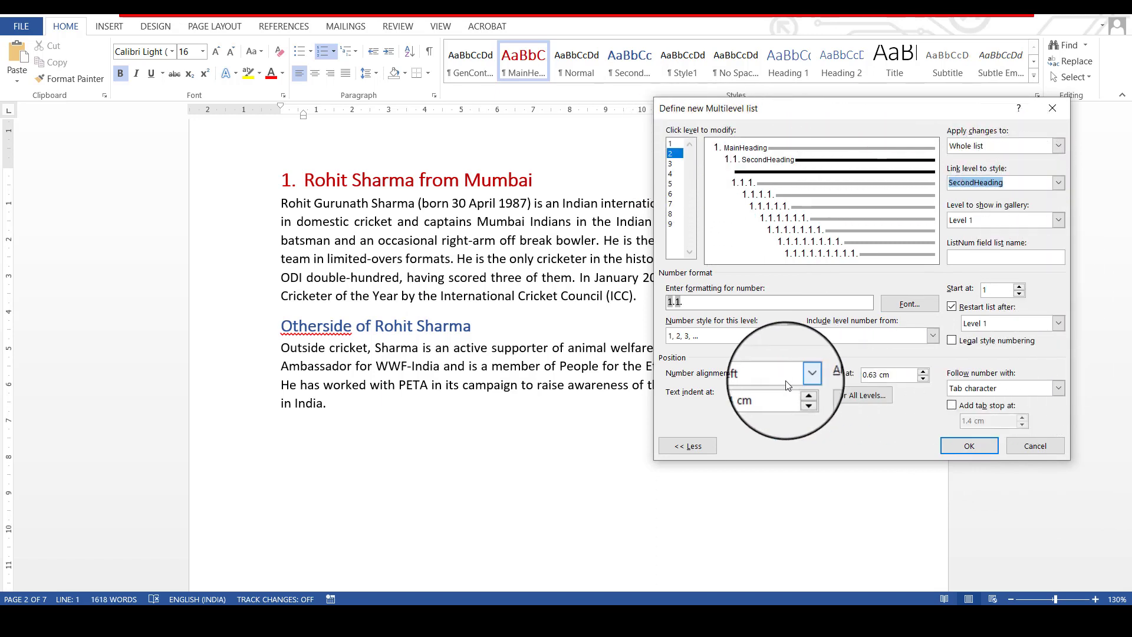
pyautogui.click(979, 447)
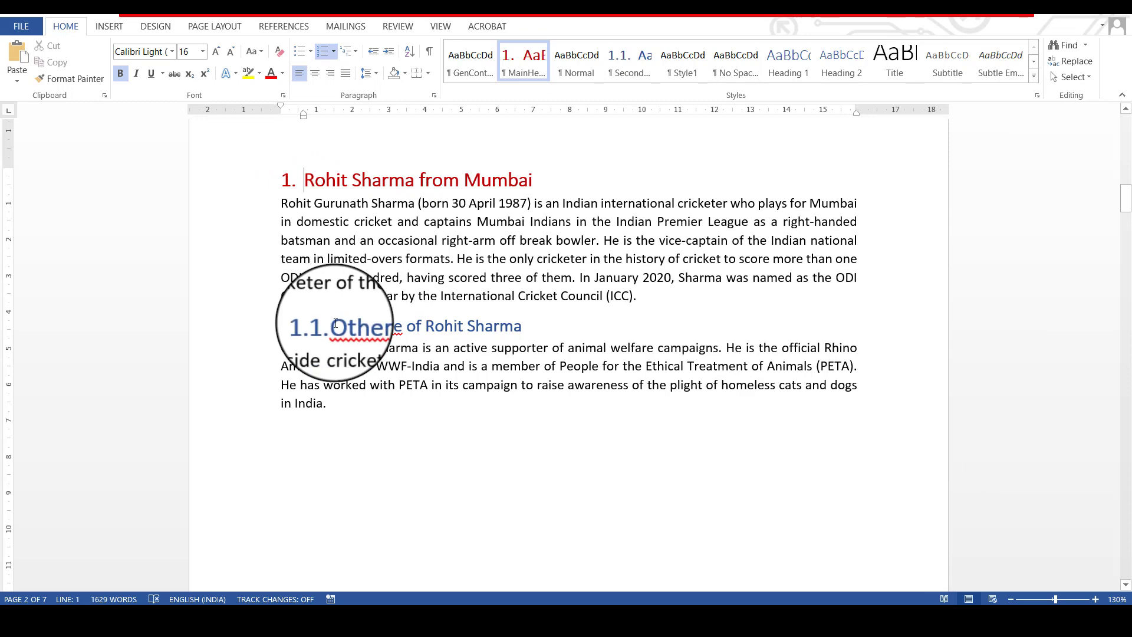
pyautogui.click(368, 338)
pyautogui.scroll(-15, 368, 338)
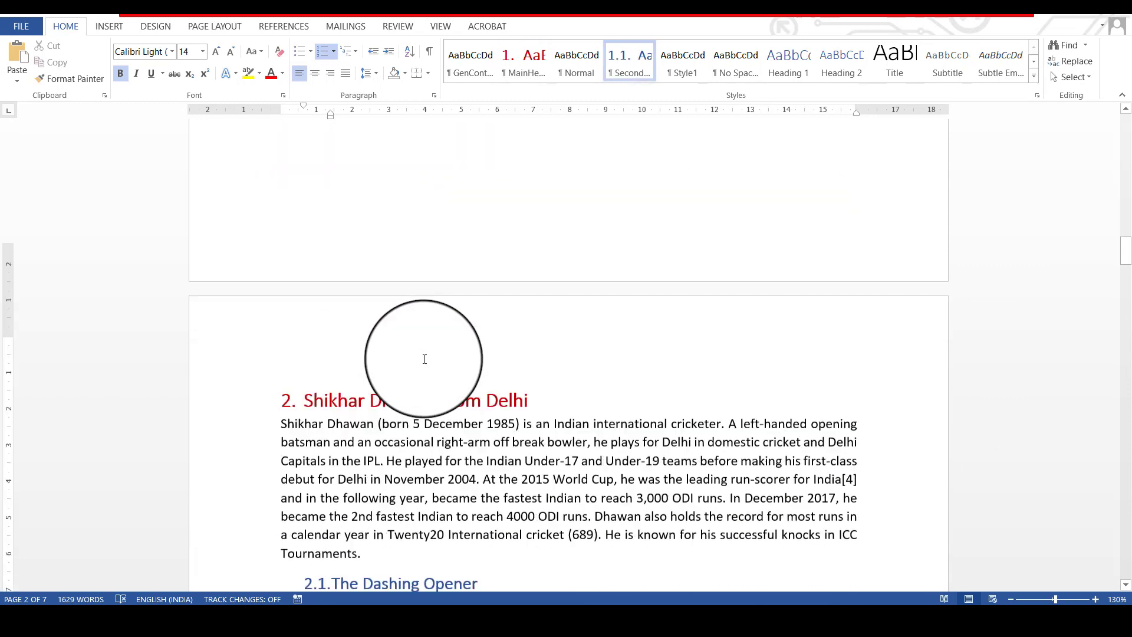
pyautogui.scroll(-2, 425, 359)
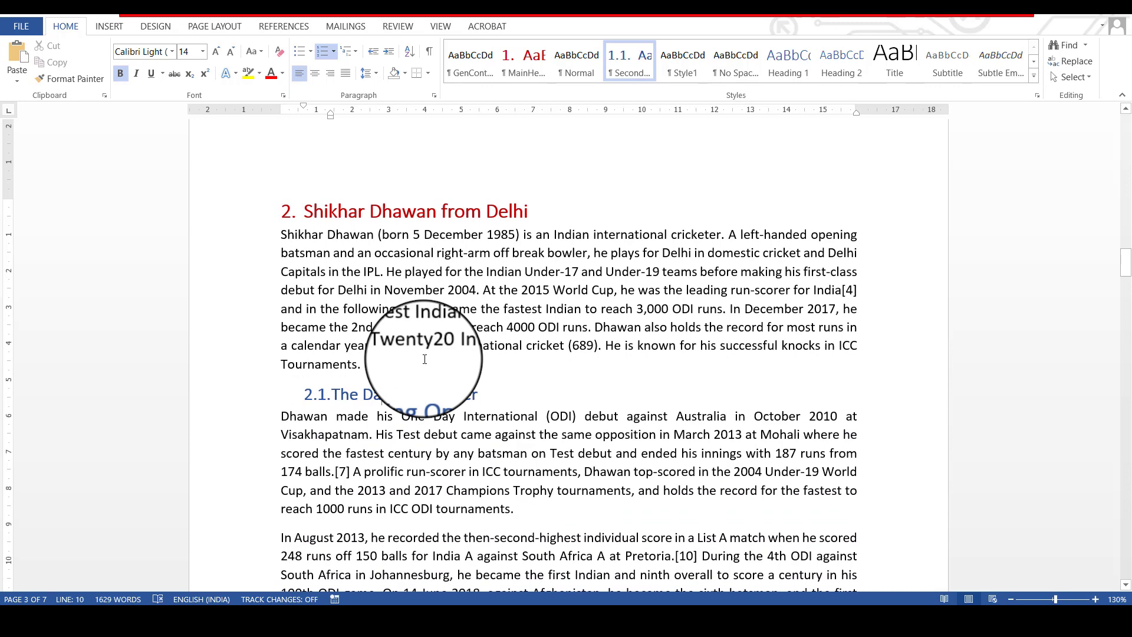
pyautogui.scroll(18, 424, 359)
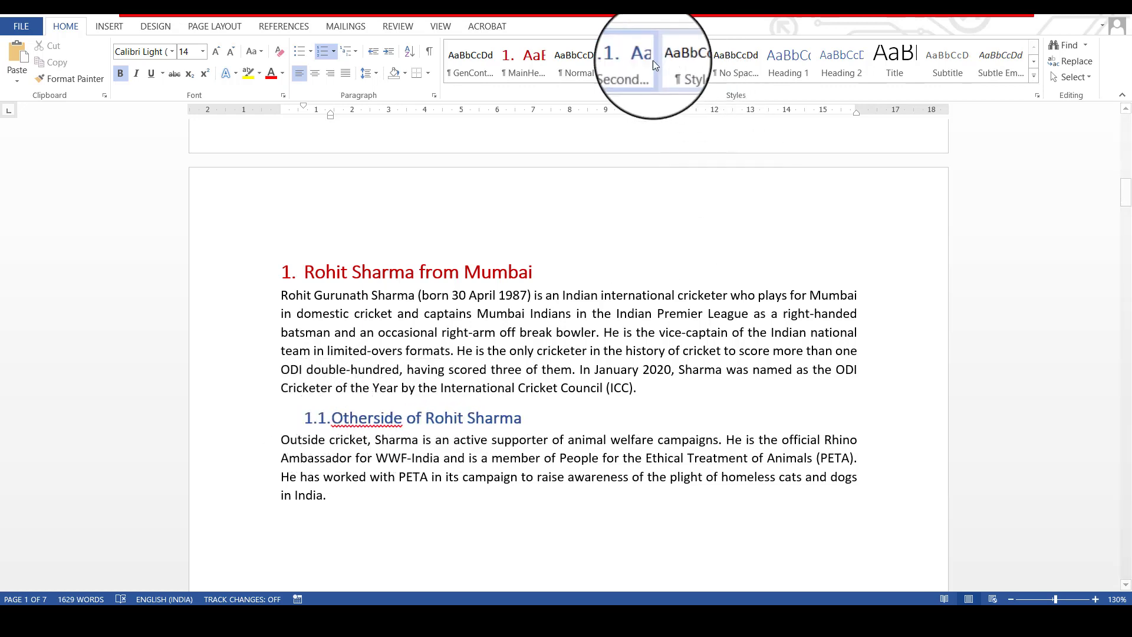
# Modify the SecondHeading style's paragraph indentation, setting the left indent to 0 and the special indent to none.
pyautogui.rightClick(634, 59)
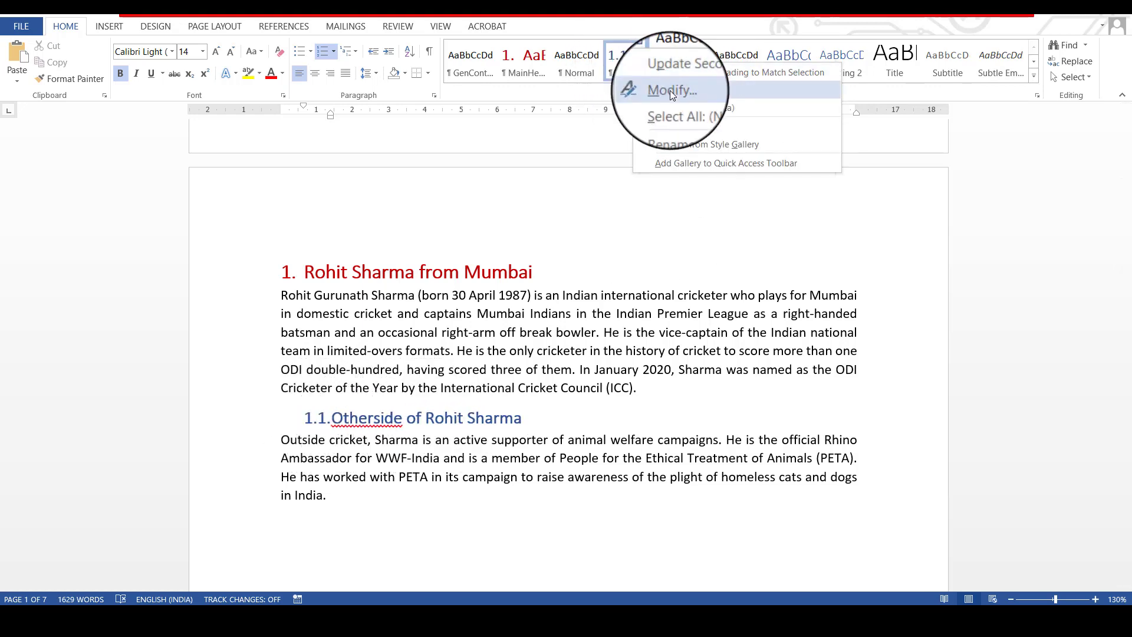
pyautogui.click(671, 93)
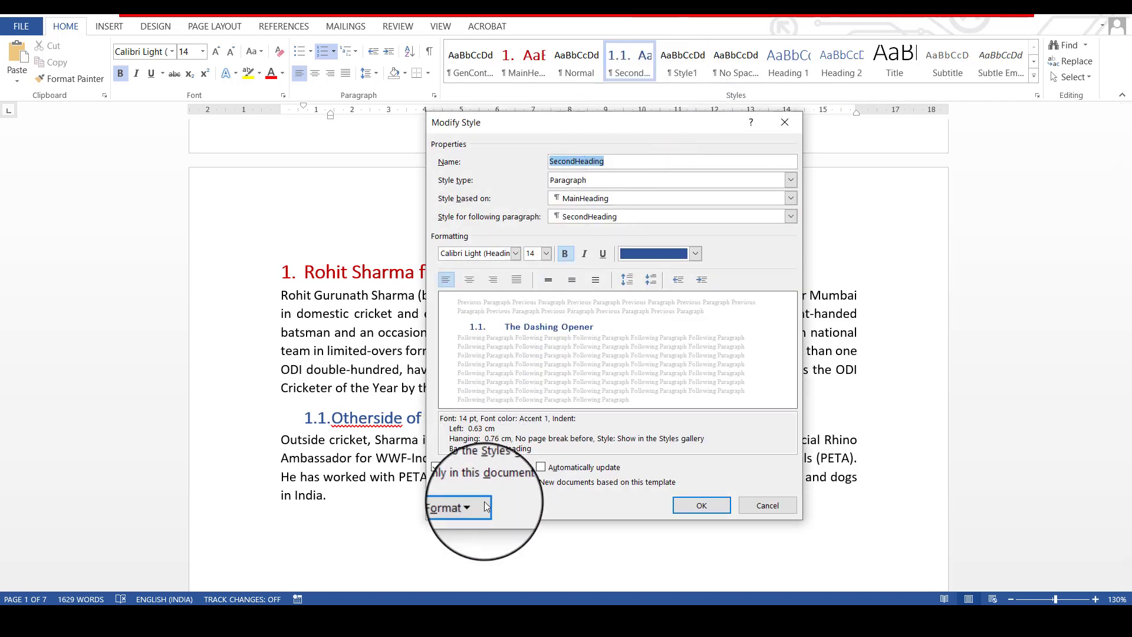
pyautogui.click(485, 506)
pyautogui.click(490, 375)
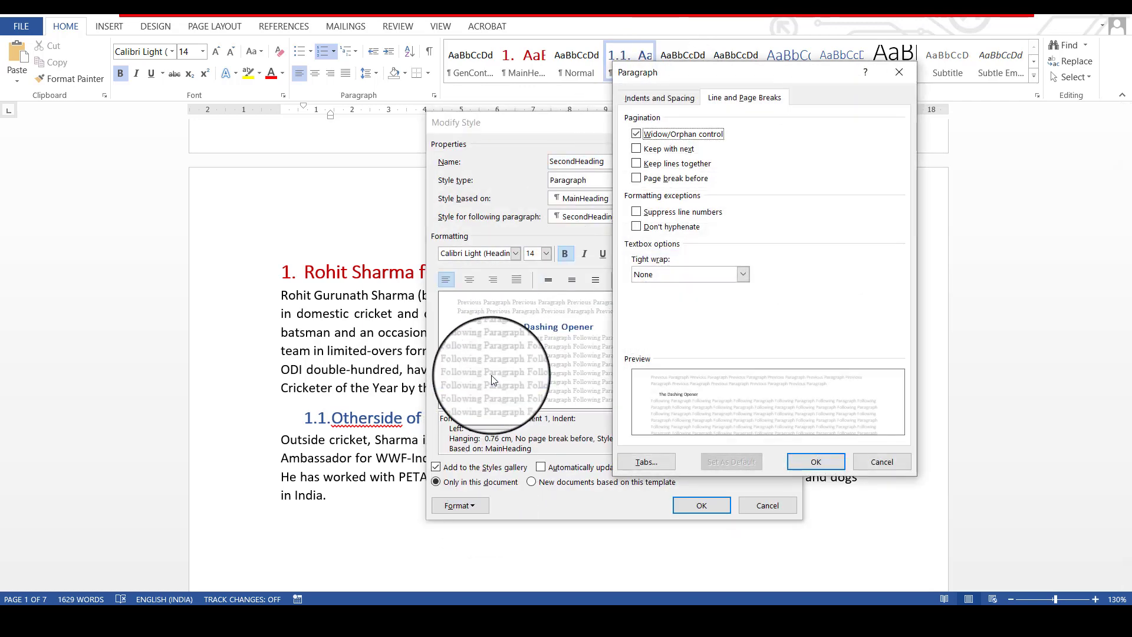
pyautogui.click(660, 100)
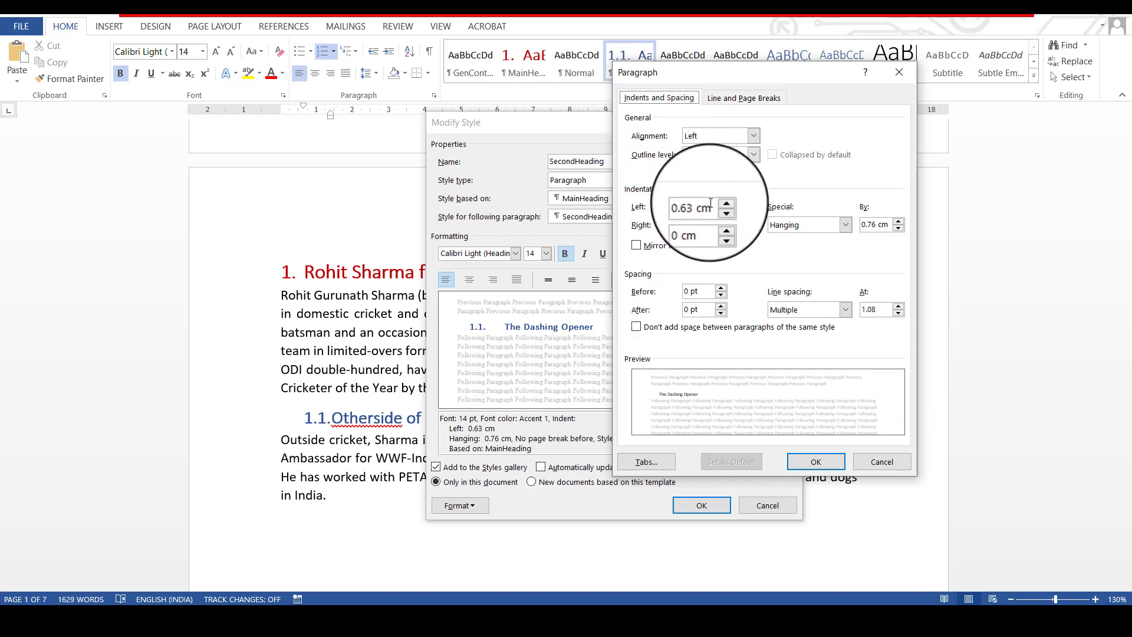
pyautogui.moveTo(711, 207); pyautogui.dragTo(689, 197)
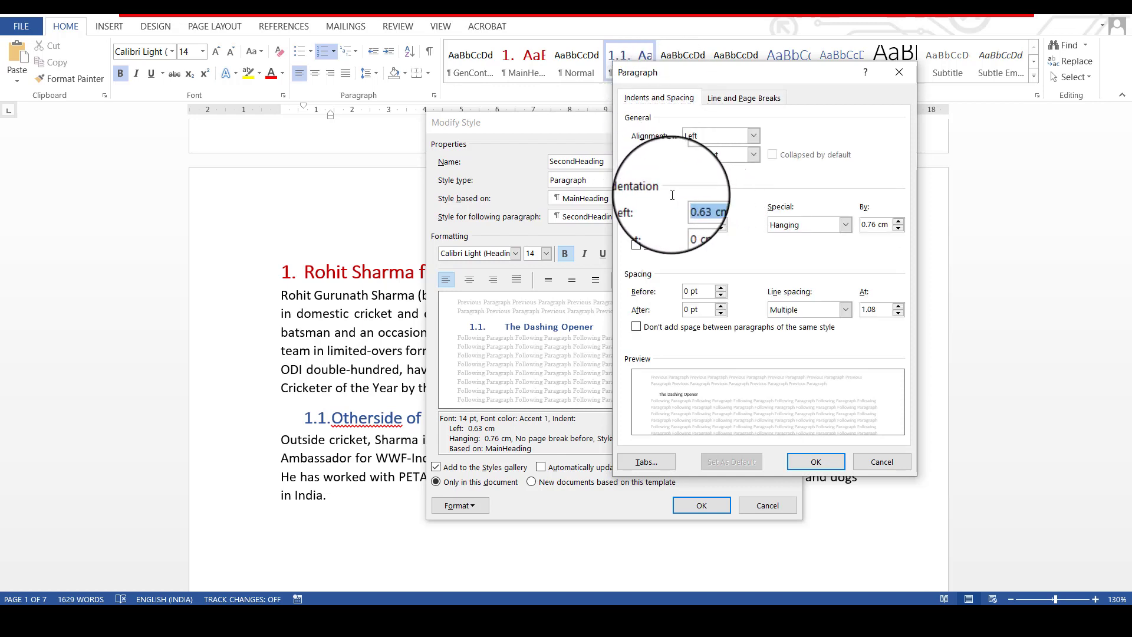
pyautogui.write('0')
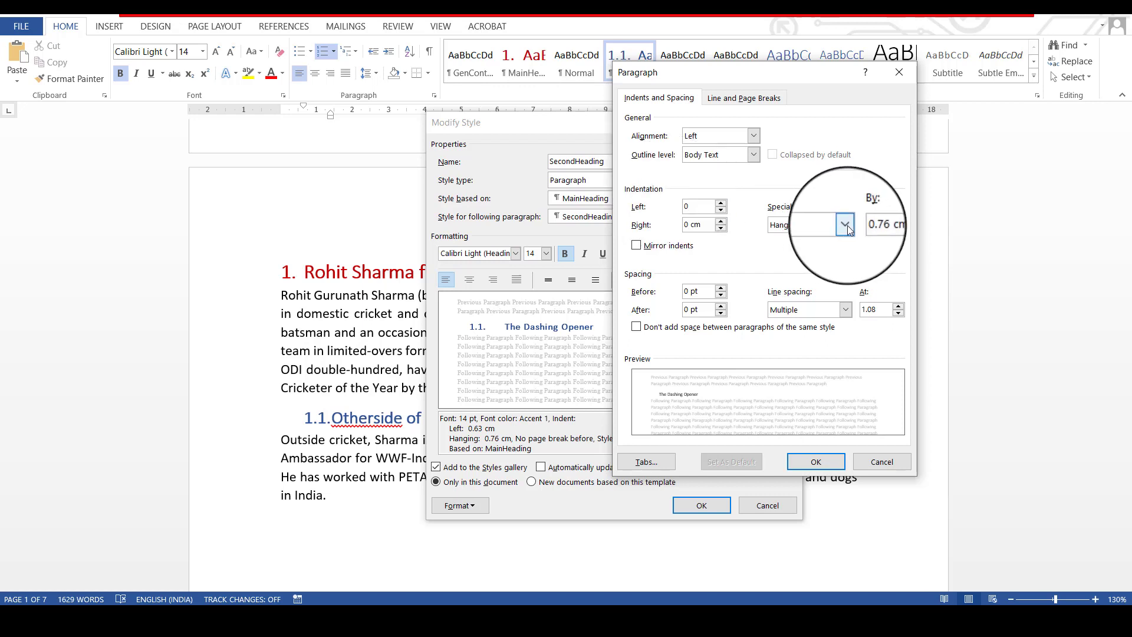
pyautogui.click(823, 235)
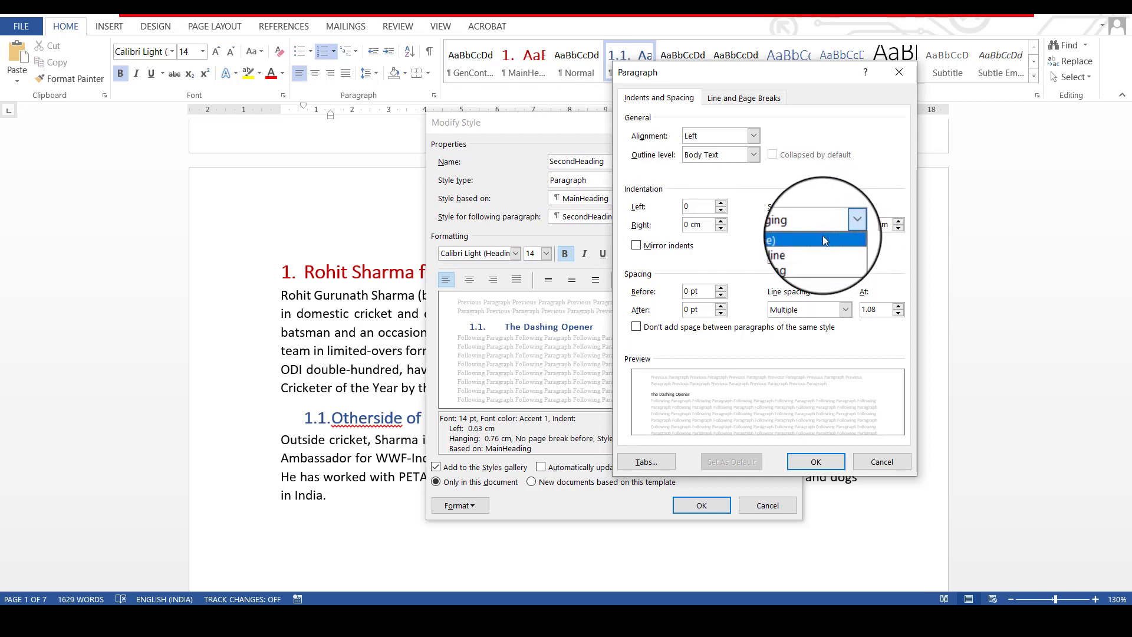
pyautogui.click(823, 239)
pyautogui.click(810, 463)
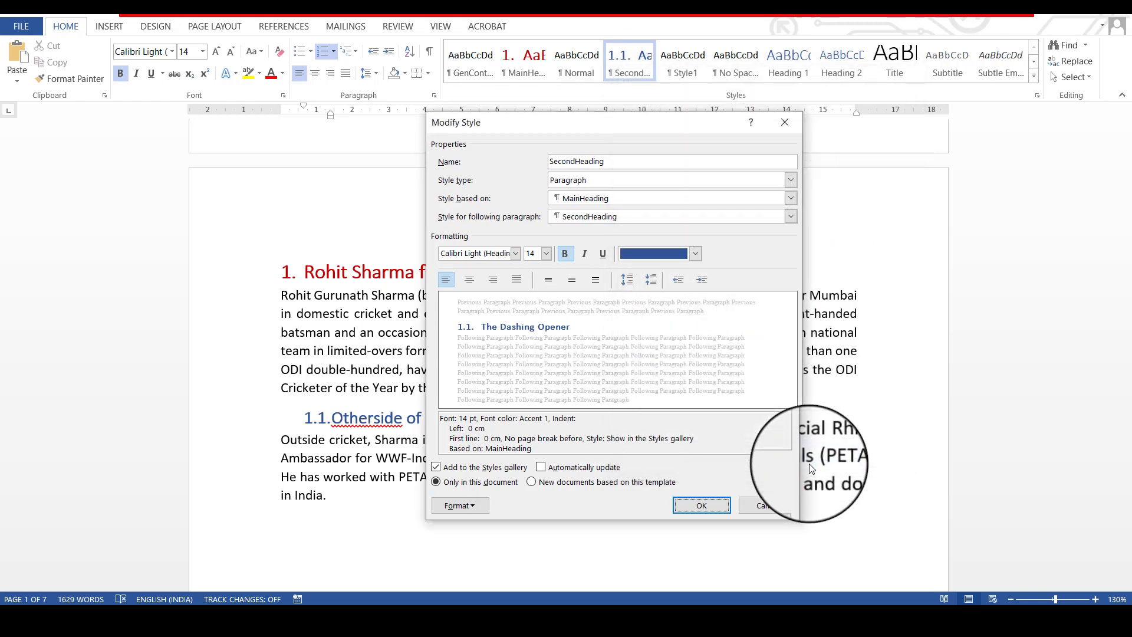
pyautogui.click(706, 506)
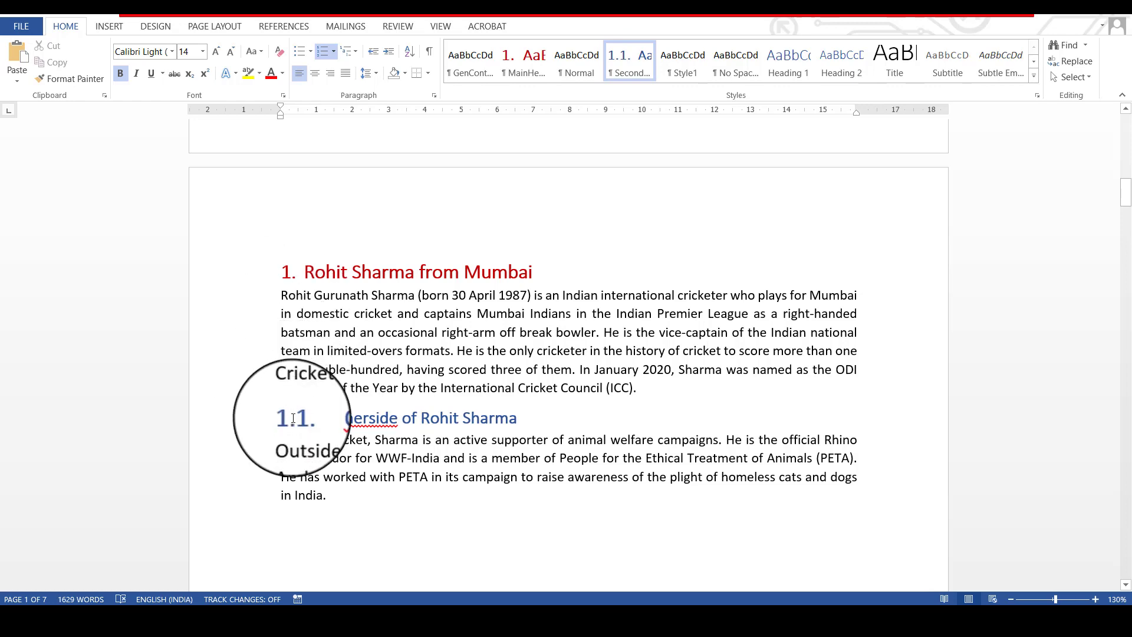
# Update the entire table of contents on page 1 so its entries include the heading numbers.
pyautogui.scroll(-15, 293, 418)
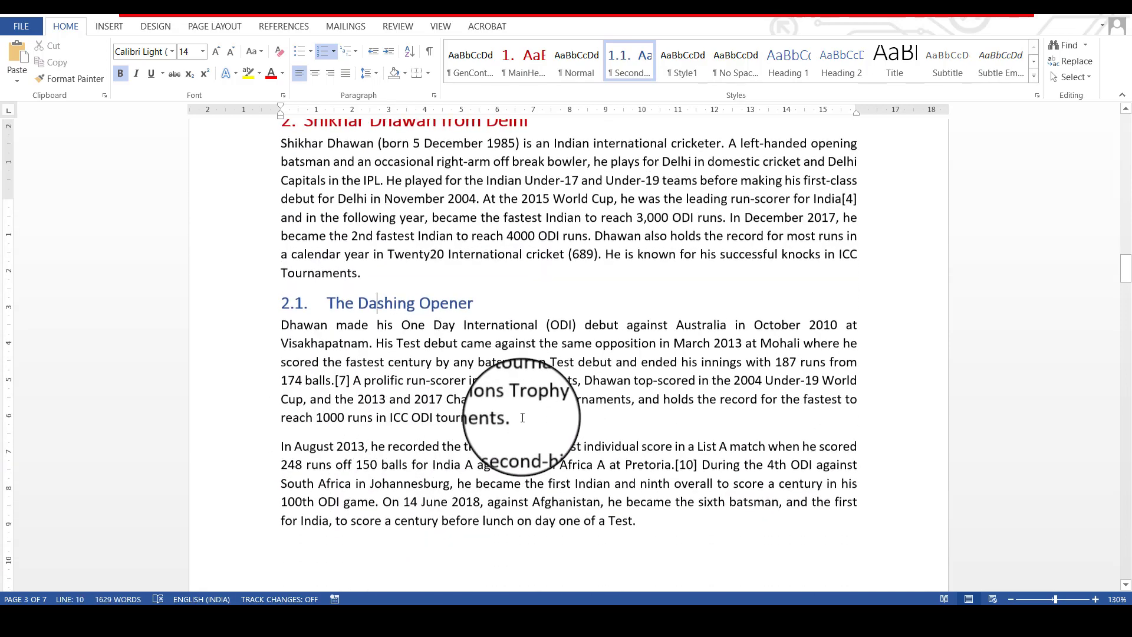
pyautogui.scroll(10, 564, 424)
pyautogui.scroll(6, 565, 424)
pyautogui.scroll(10, 566, 423)
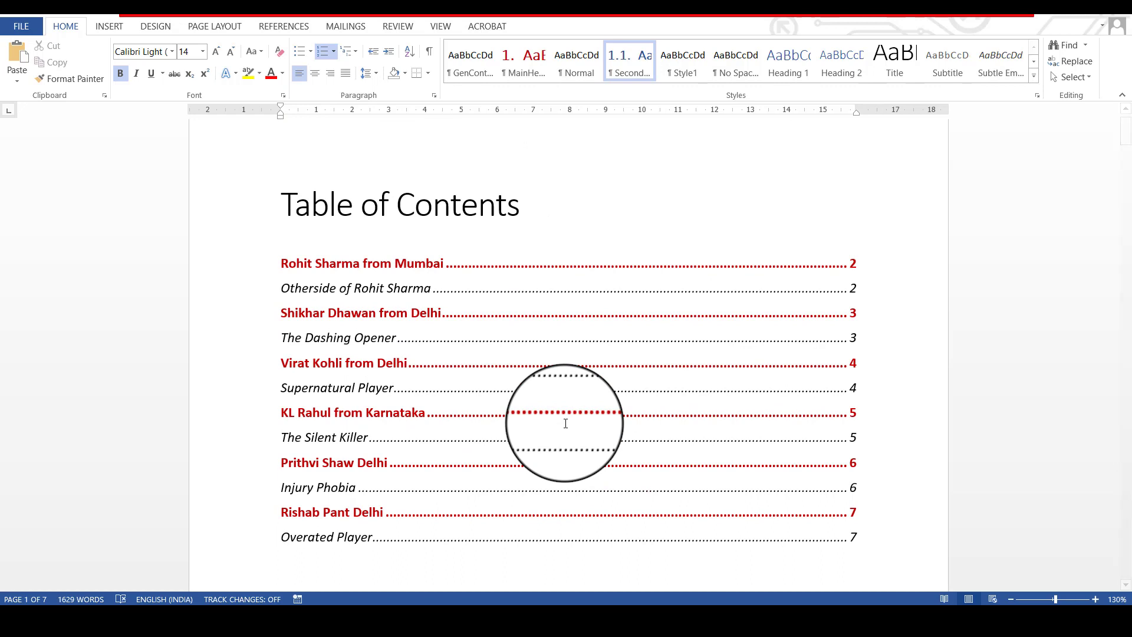
pyautogui.scroll(-1, 566, 424)
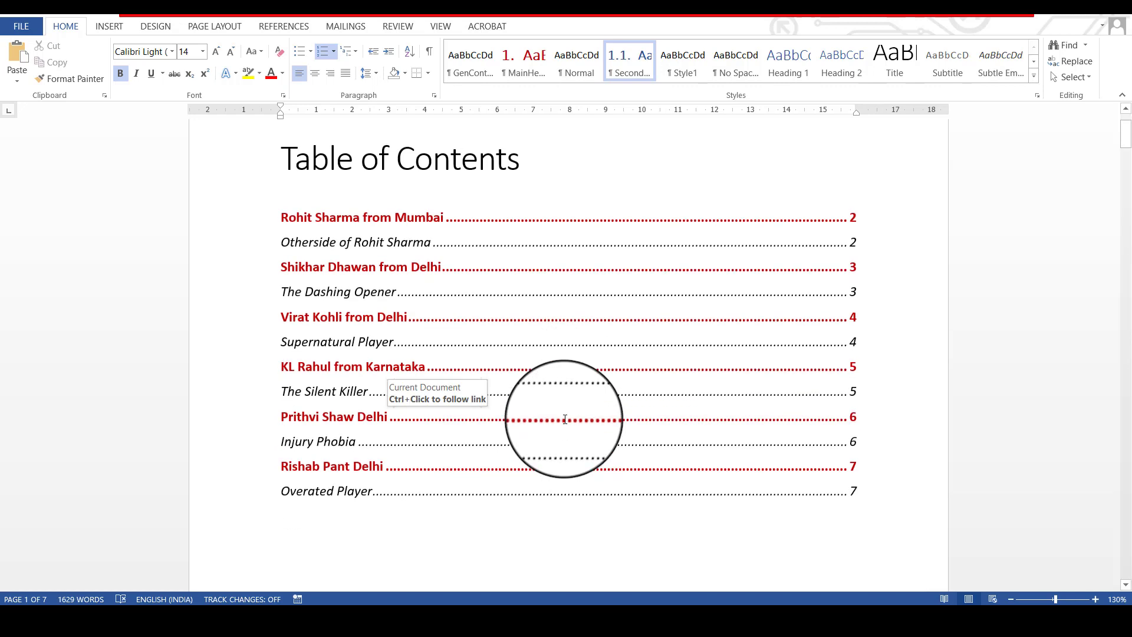
pyautogui.rightClick(511, 313)
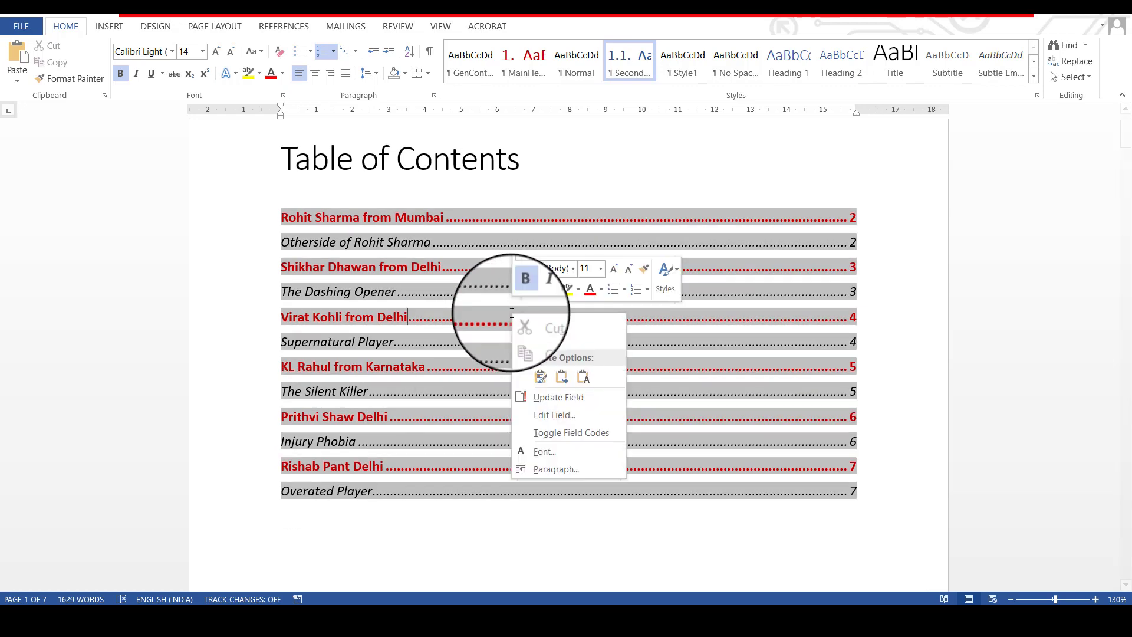
pyautogui.click(561, 400)
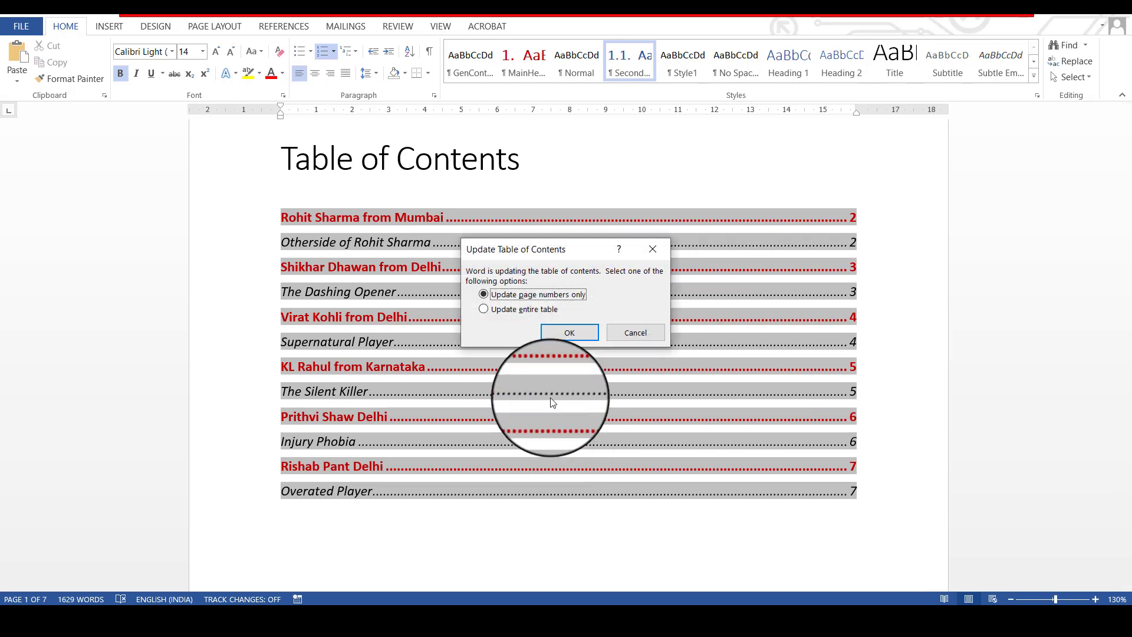
pyautogui.click(484, 309)
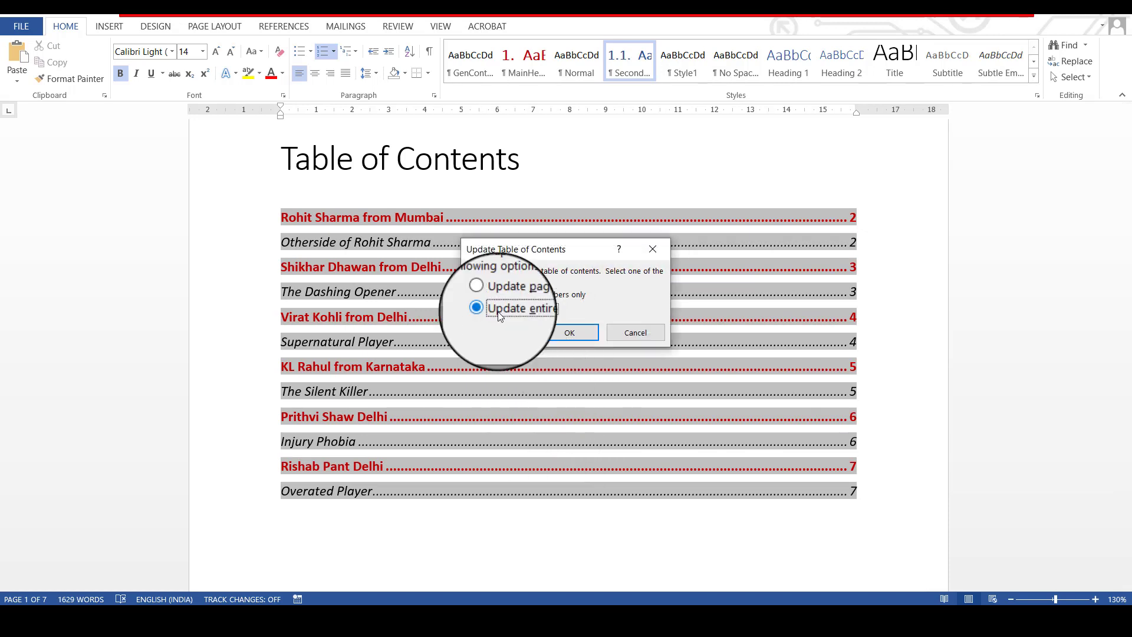
pyautogui.click(553, 333)
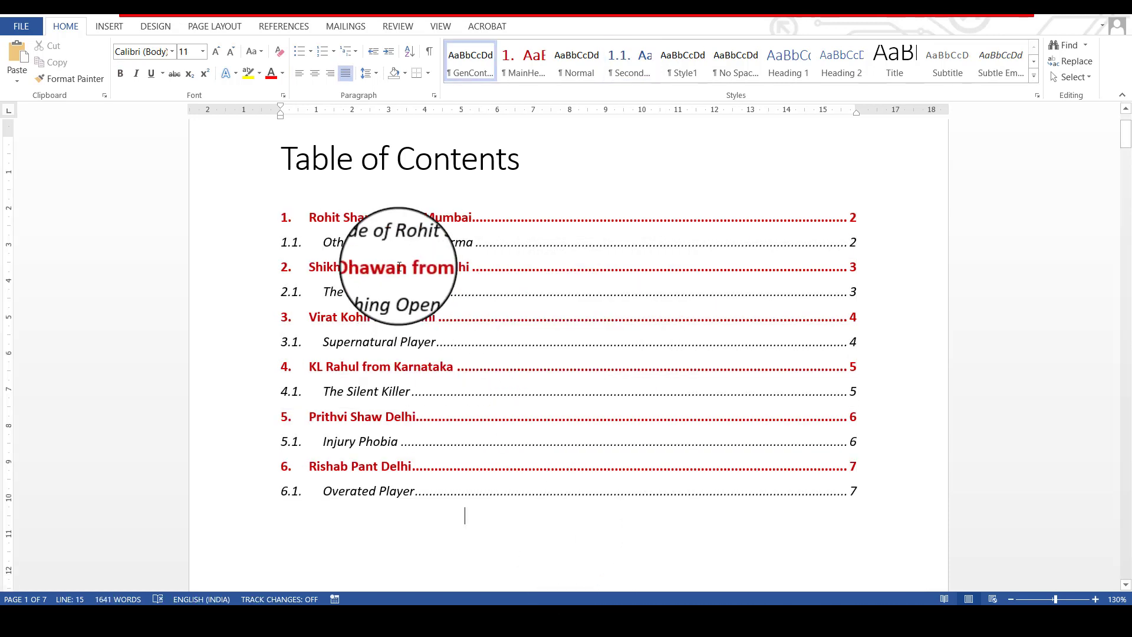